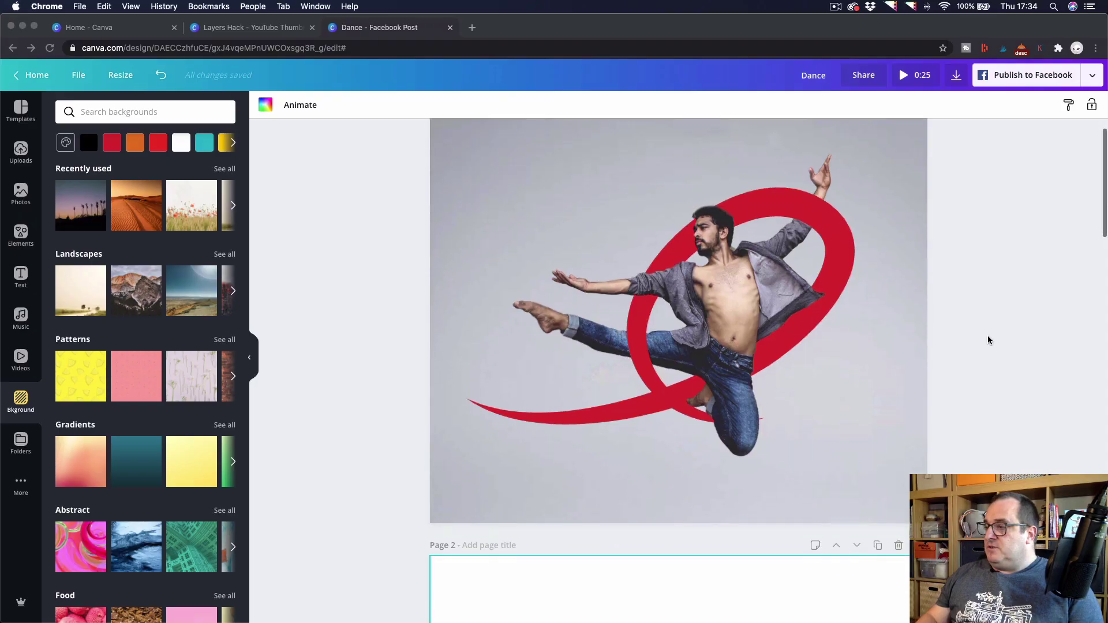
Demonstrate moving the red swoosh on the Page 1 example, then undo the move.
{"action": "scroll", "coordinate": [866, 301], "scroll_direction": "up", "scroll_amount": 1}
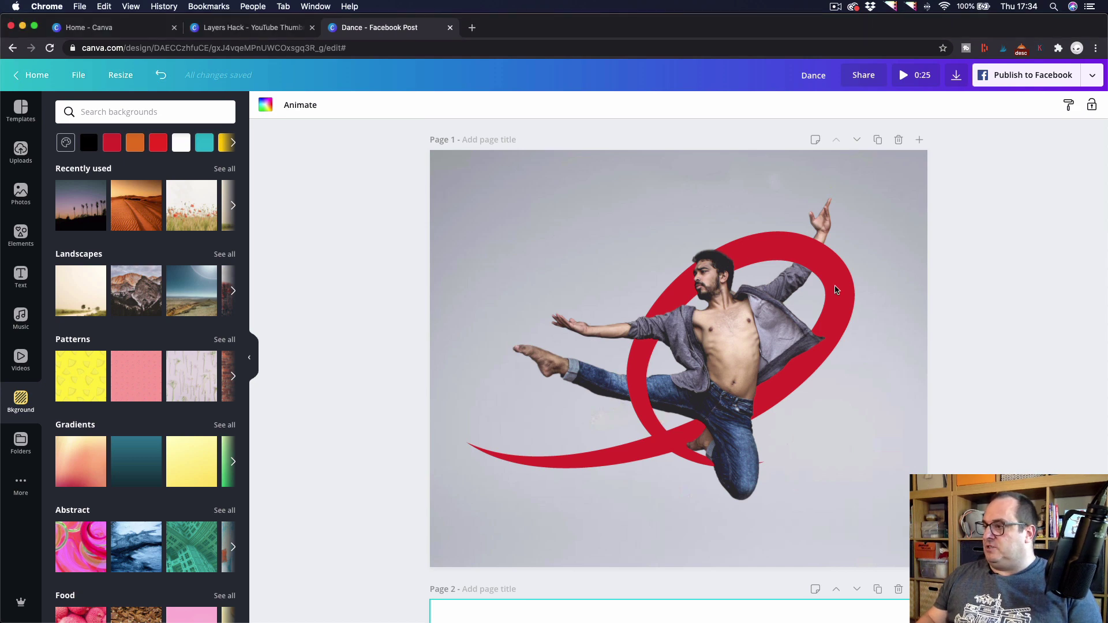
{"action": "left_click", "coordinate": [836, 289]}
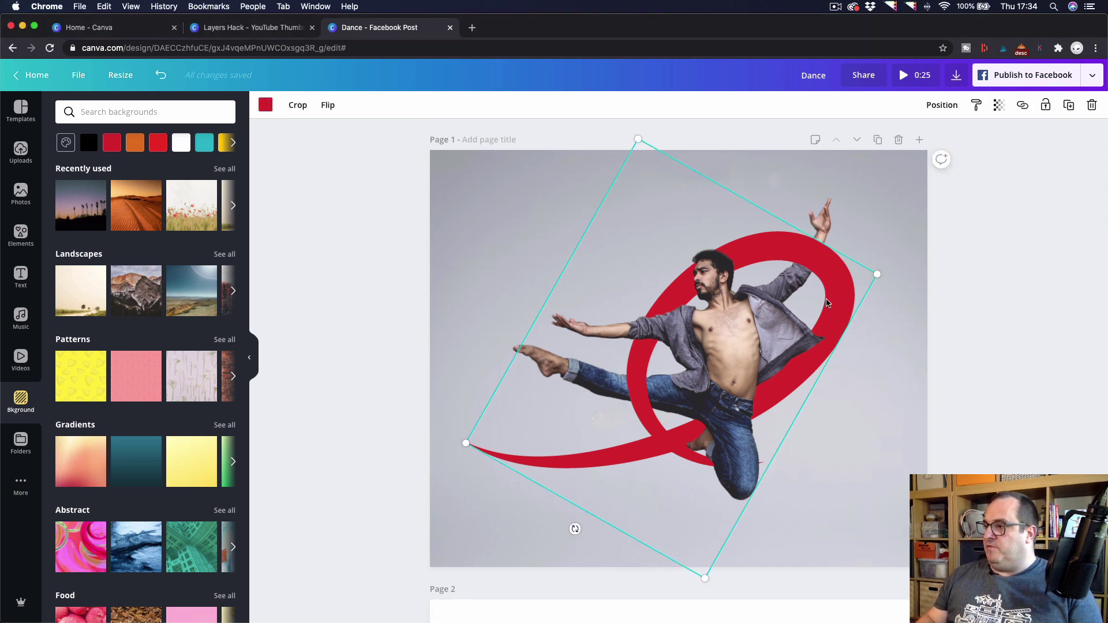
{"action": "left_click_drag", "start_coordinate": [839, 284], "coordinate": [792, 296]}
{"action": "key", "text": "super+z"}
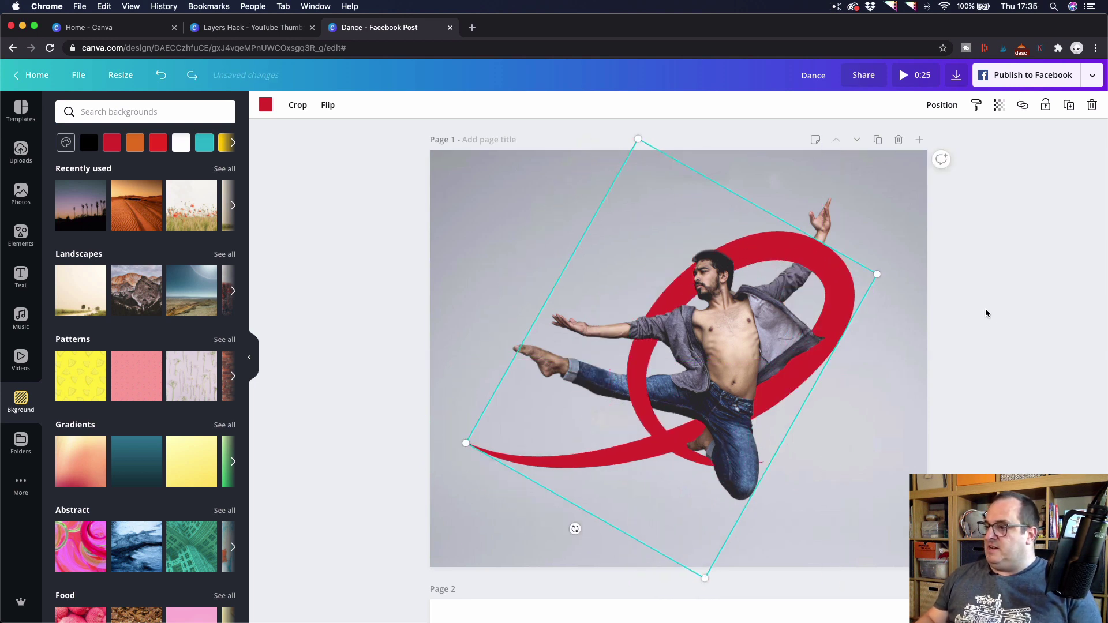
{"action": "left_click", "coordinate": [995, 316]}
Scroll down to the blank Page 2.
{"action": "scroll", "coordinate": [995, 316], "scroll_direction": "down", "scroll_amount": 3}
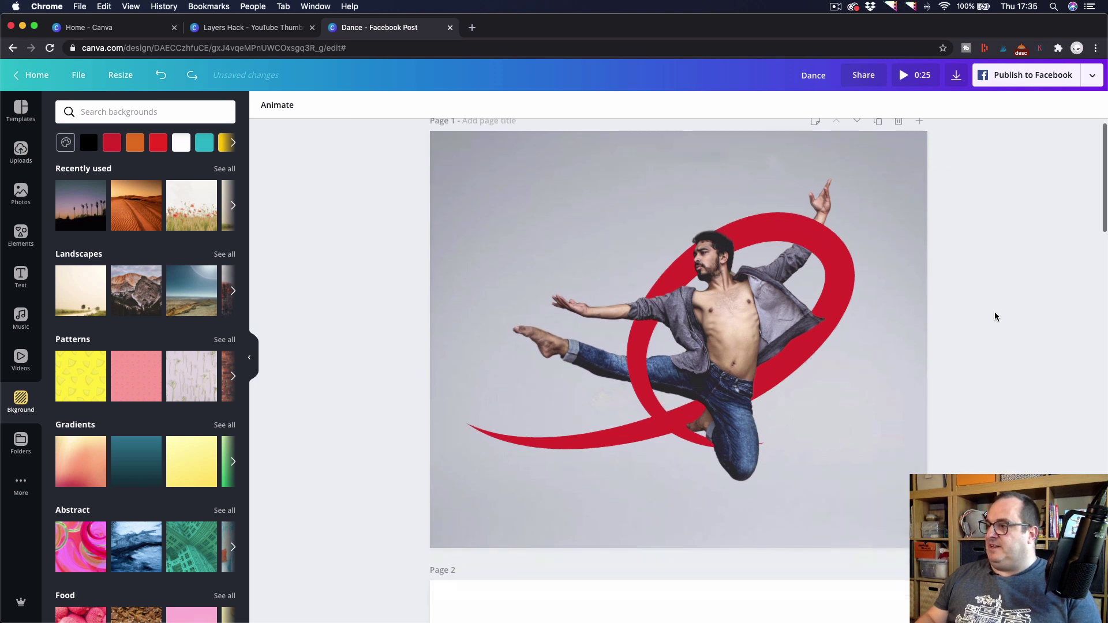
{"action": "scroll", "coordinate": [995, 316], "scroll_direction": "down", "scroll_amount": 8}
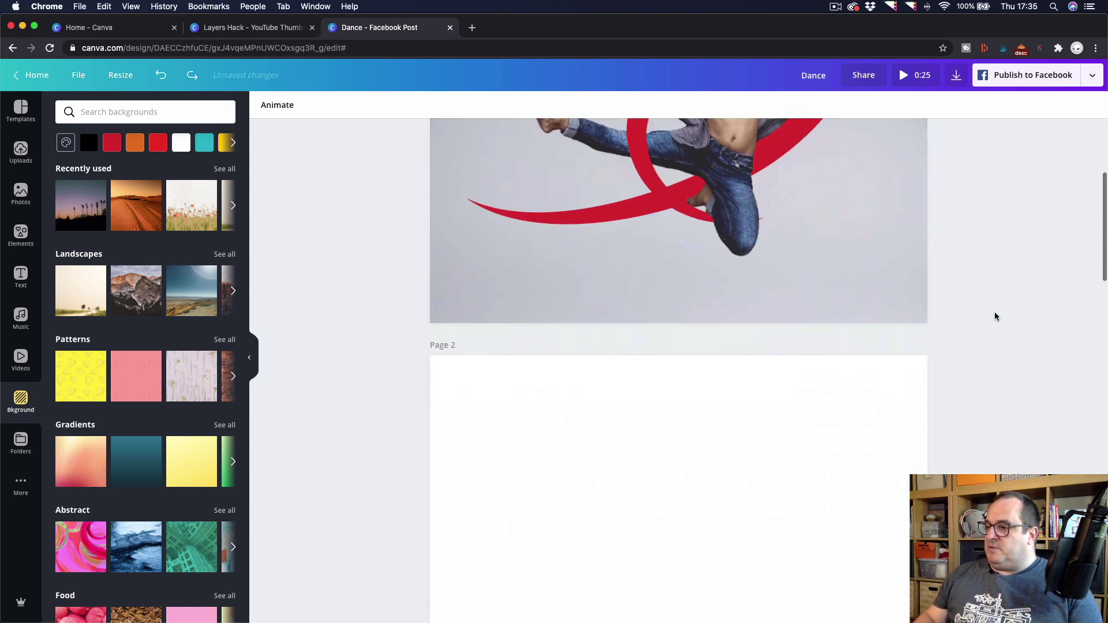
{"action": "scroll", "coordinate": [995, 316], "scroll_direction": "down", "scroll_amount": 2}
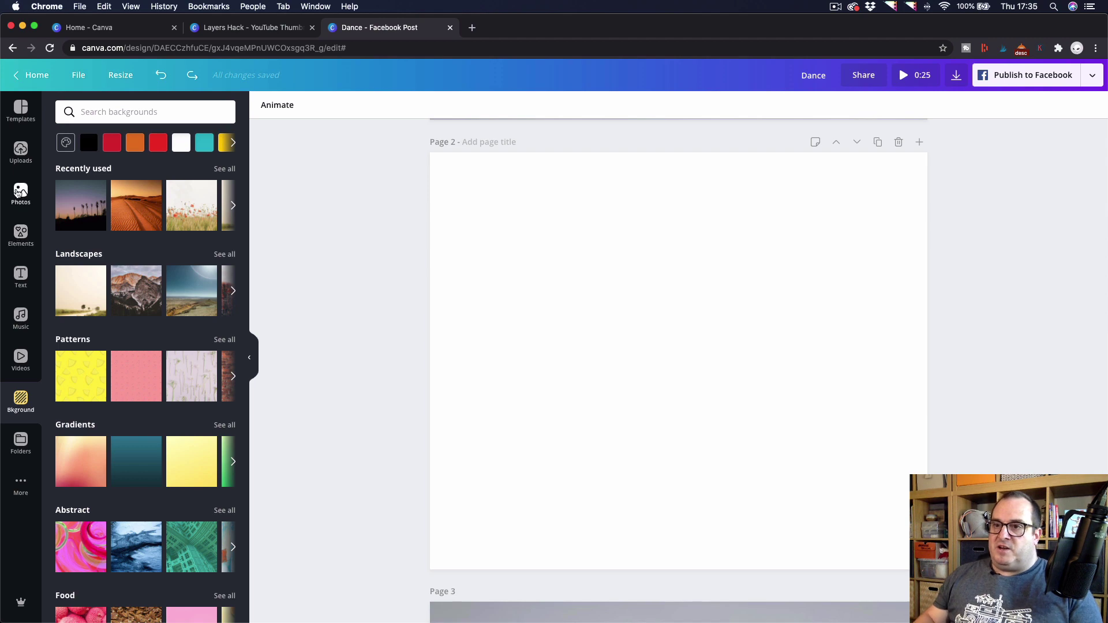
Add the leaping dancer photo to Page 2 and apply Background Remover to drop its grey background.
{"action": "left_click", "coordinate": [20, 193]}
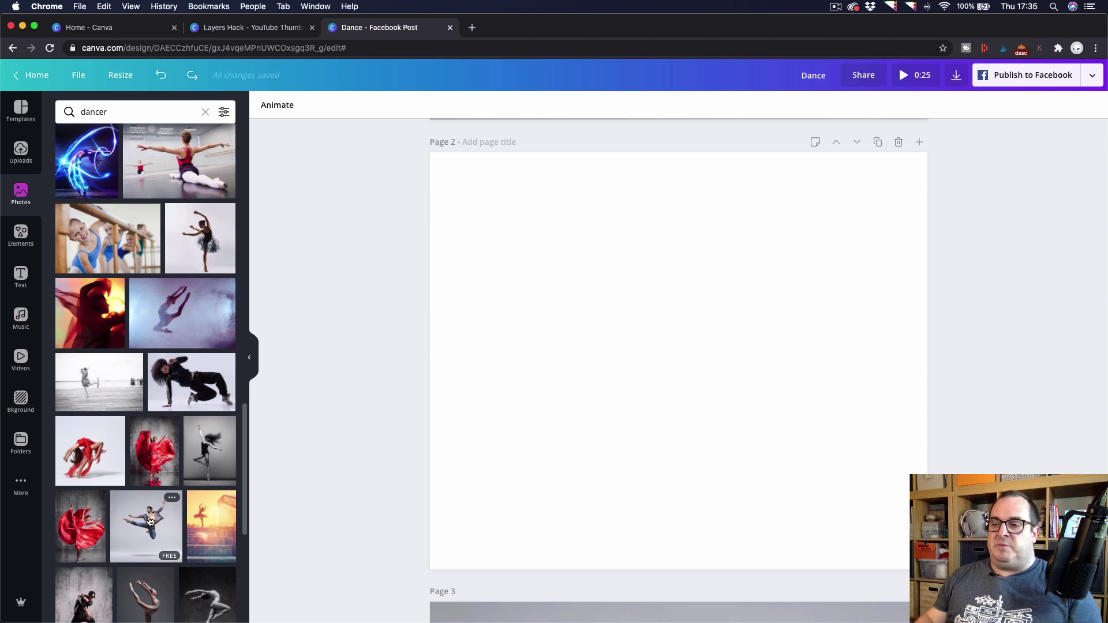
{"action": "left_click", "coordinate": [149, 521]}
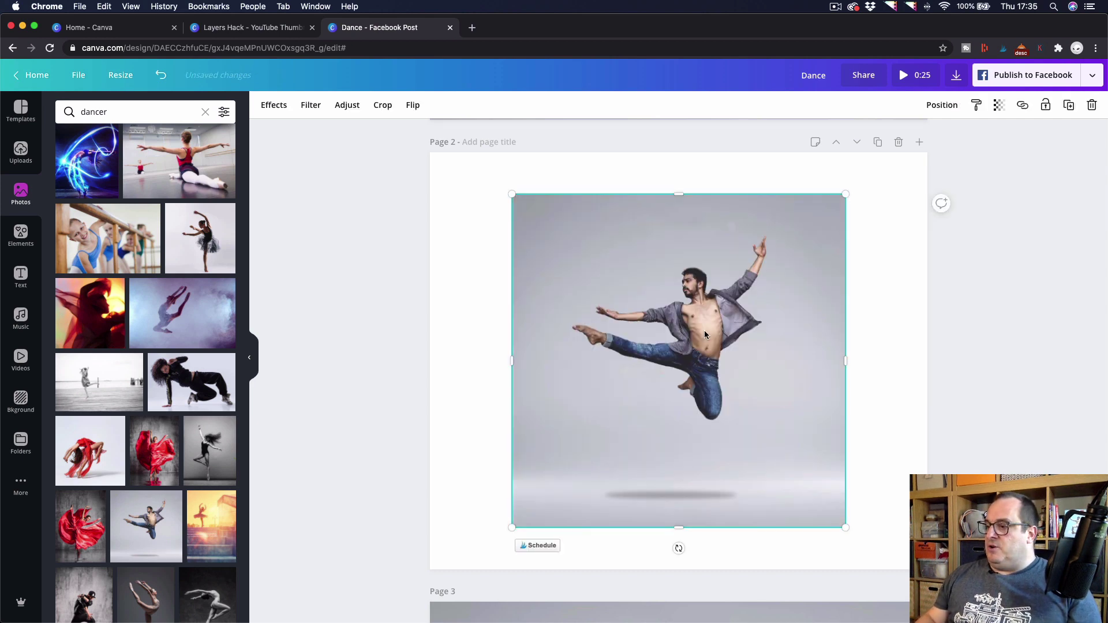
{"action": "left_click", "coordinate": [274, 109]}
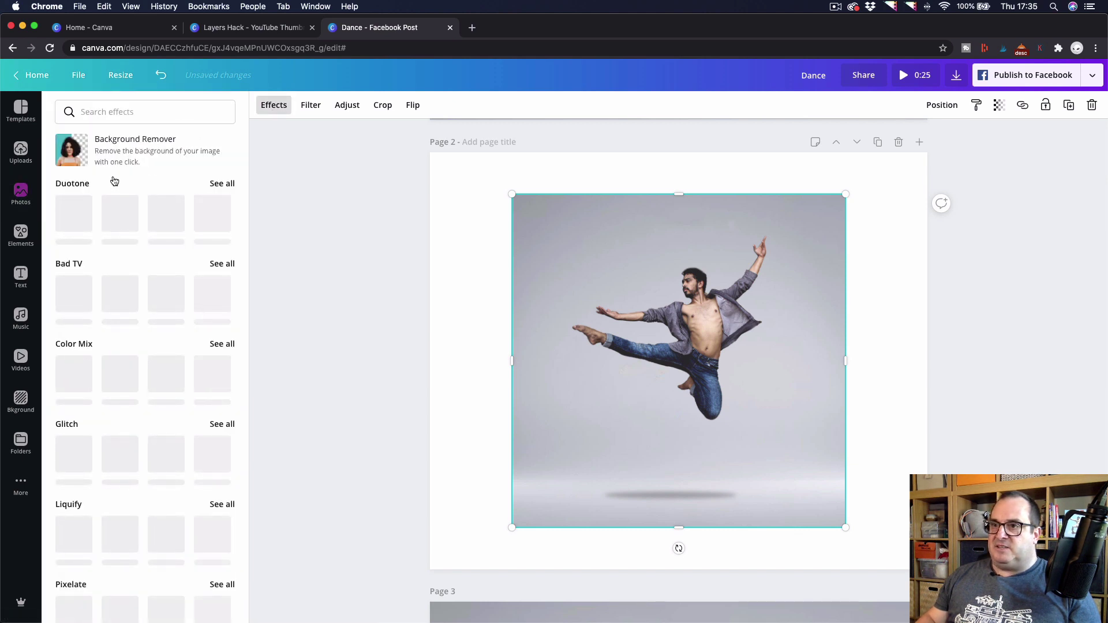
{"action": "left_click", "coordinate": [117, 160]}
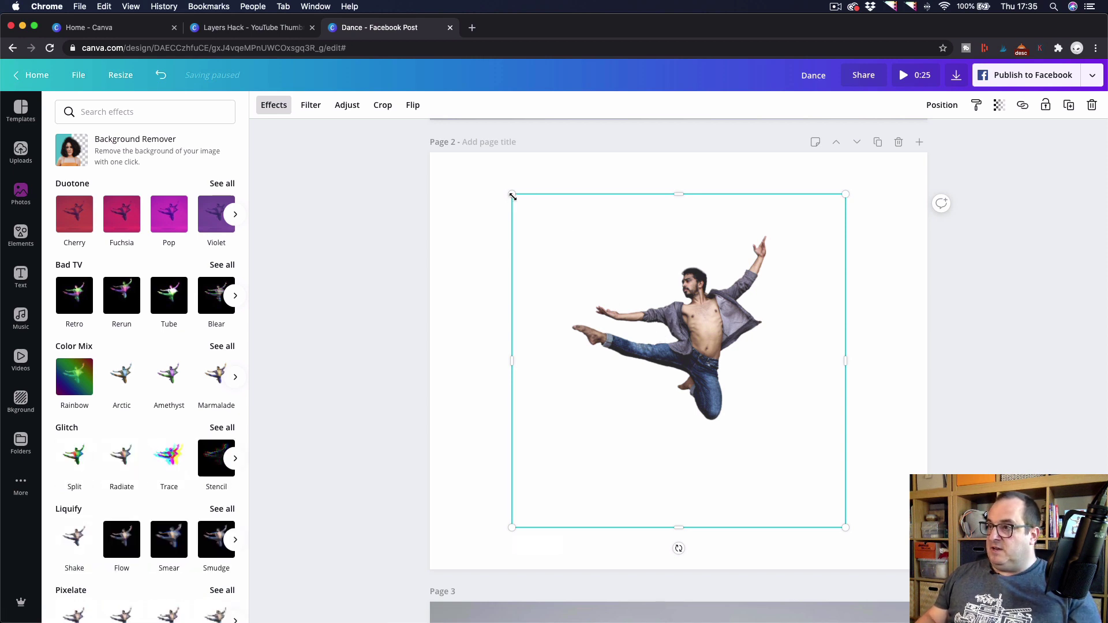
Crop the cut-out dancer image tighter on the bottom, right, top and left sides.
{"action": "left_click_drag", "start_coordinate": [485, 187], "coordinate": [462, 180]}
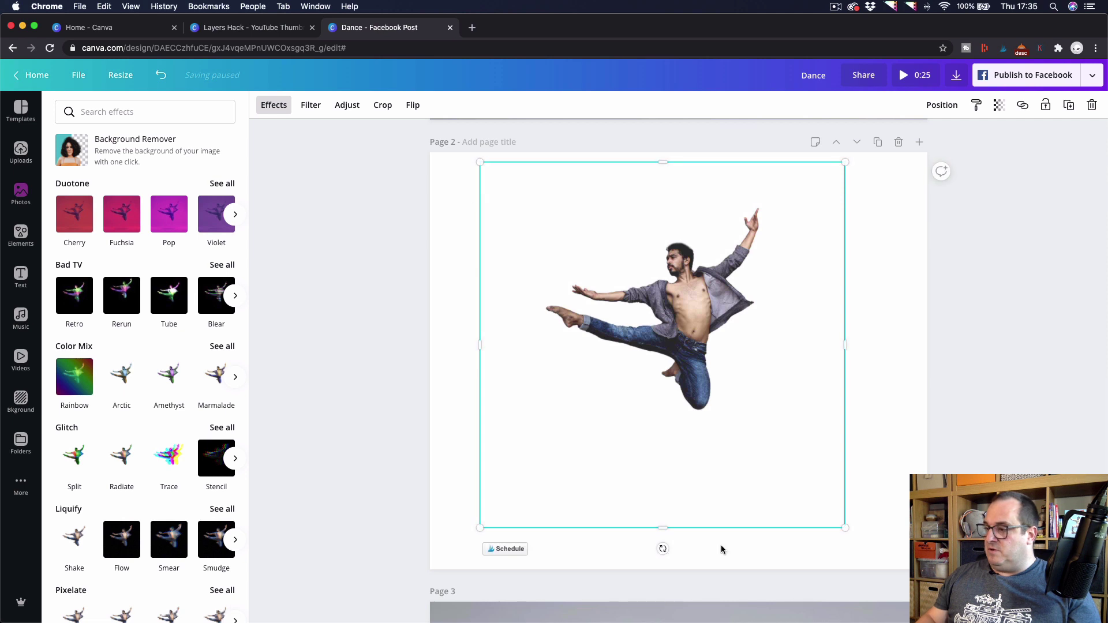
{"action": "left_click_drag", "start_coordinate": [662, 526], "coordinate": [651, 413]}
{"action": "left_click_drag", "start_coordinate": [845, 288], "coordinate": [780, 281]}
{"action": "left_click_drag", "start_coordinate": [633, 169], "coordinate": [632, 198]}
{"action": "left_click_drag", "start_coordinate": [493, 304], "coordinate": [536, 304]}
Enlarge and centre the cropped dancer so he fills most of Page 2.
{"action": "left_click_drag", "start_coordinate": [536, 413], "coordinate": [450, 491]}
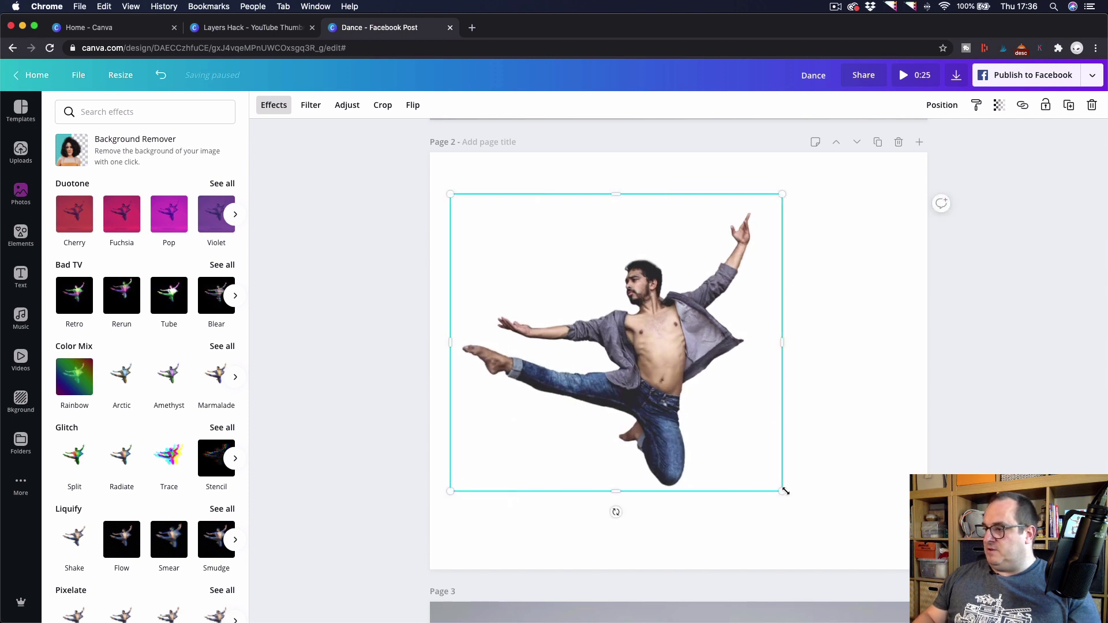
{"action": "left_click_drag", "start_coordinate": [785, 492], "coordinate": [855, 540]}
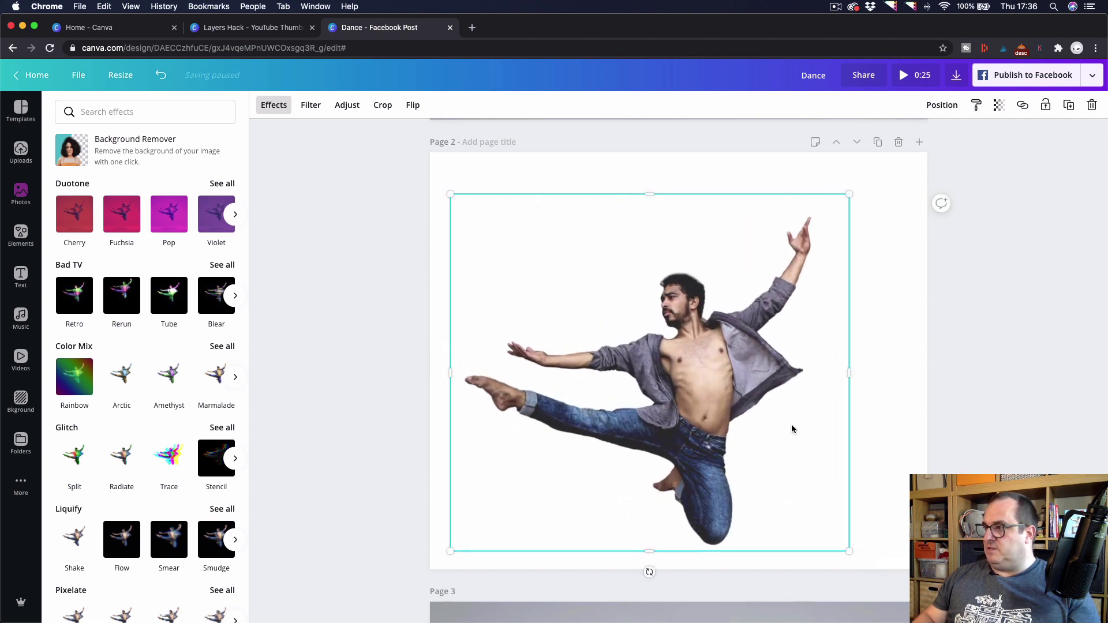
{"action": "left_click_drag", "start_coordinate": [751, 439], "coordinate": [779, 430]}
{"action": "left_click", "coordinate": [369, 375]}
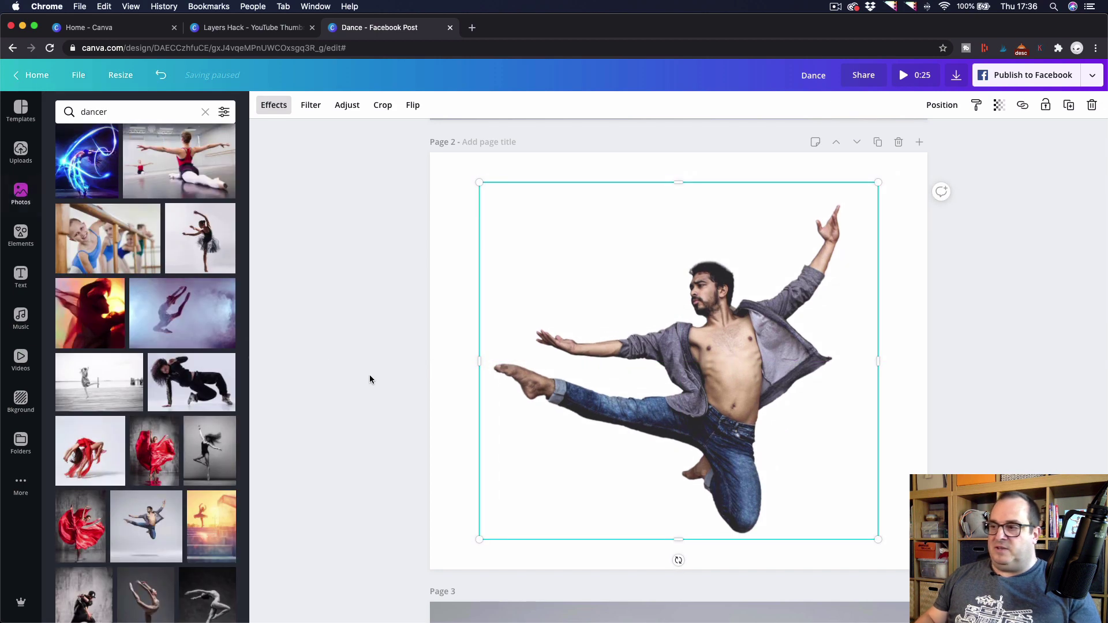
Add the navy loop from the 'swish' search, rotate it about 30°, enlarge it, and wrap it around the dancer's torso.
{"action": "left_click", "coordinate": [351, 359]}
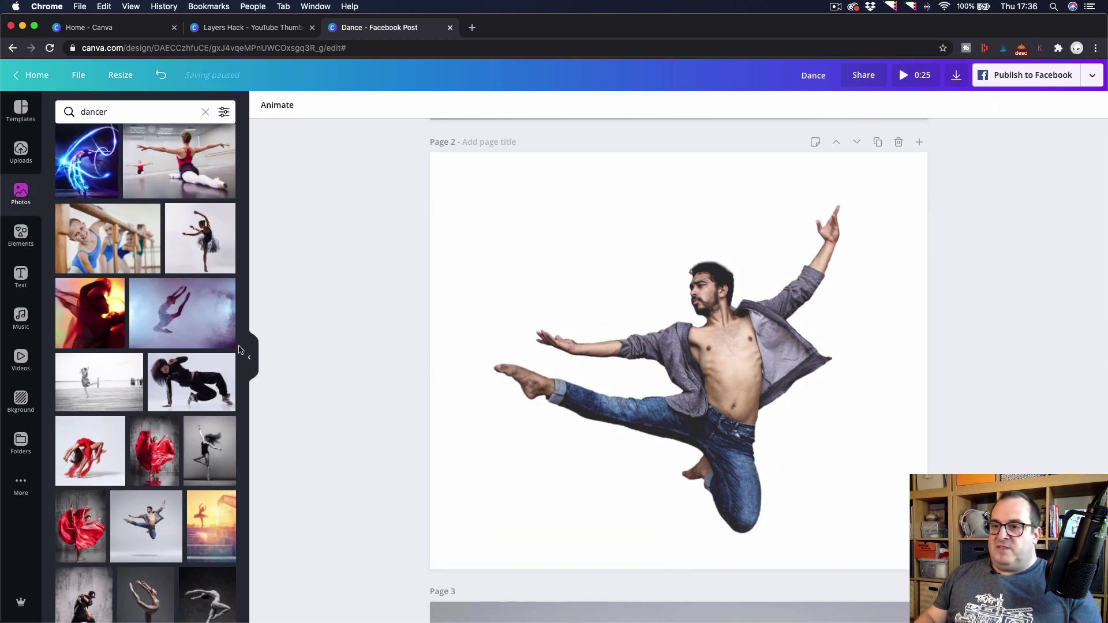
{"action": "left_click", "coordinate": [21, 243]}
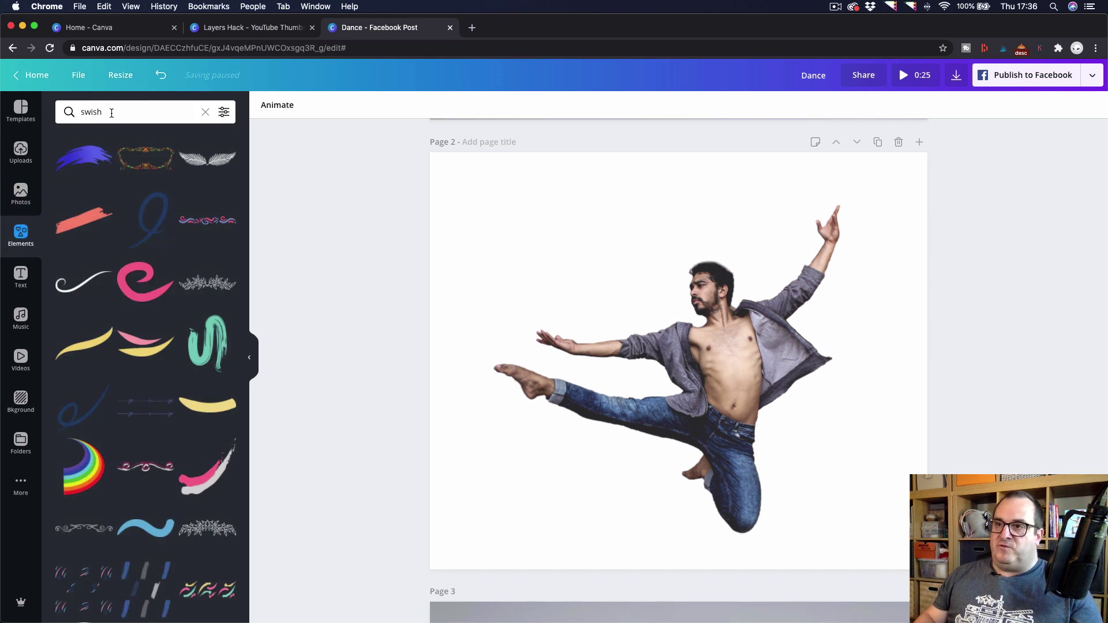
{"action": "left_click", "coordinate": [149, 225]}
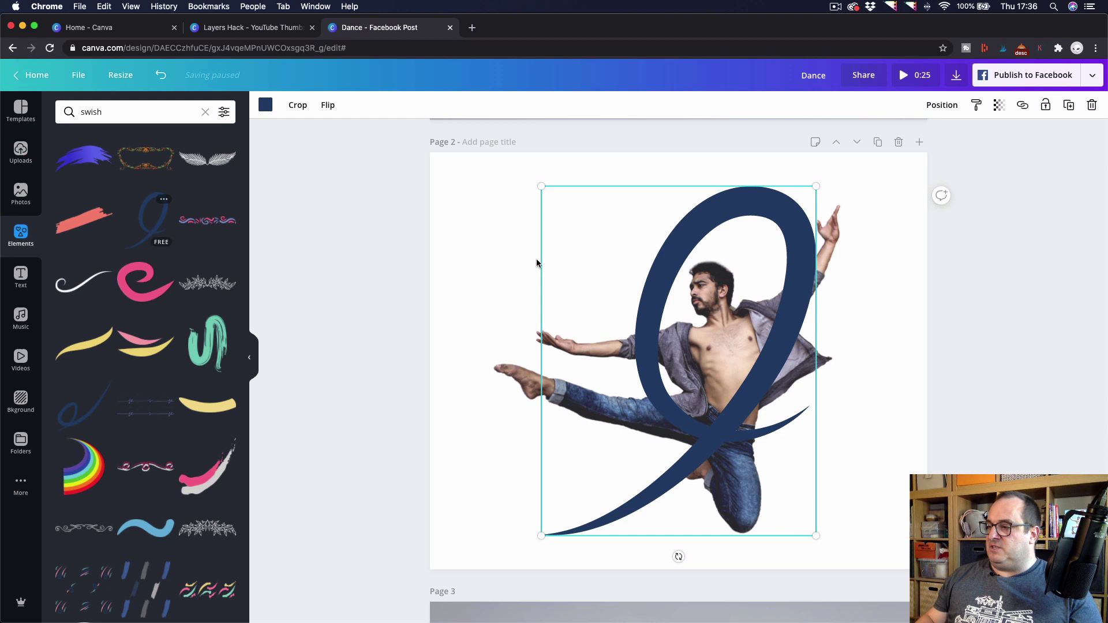
{"action": "left_click_drag", "start_coordinate": [678, 556], "coordinate": [580, 524]}
{"action": "left_click_drag", "start_coordinate": [776, 305], "coordinate": [762, 328]}
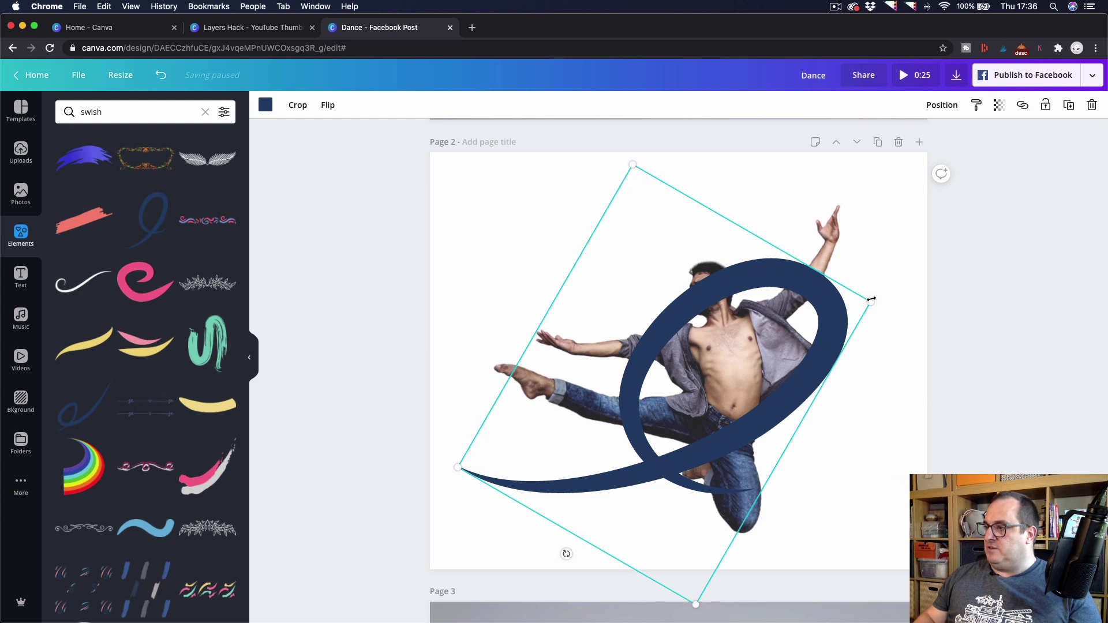
{"action": "left_click_drag", "start_coordinate": [896, 298], "coordinate": [903, 295]}
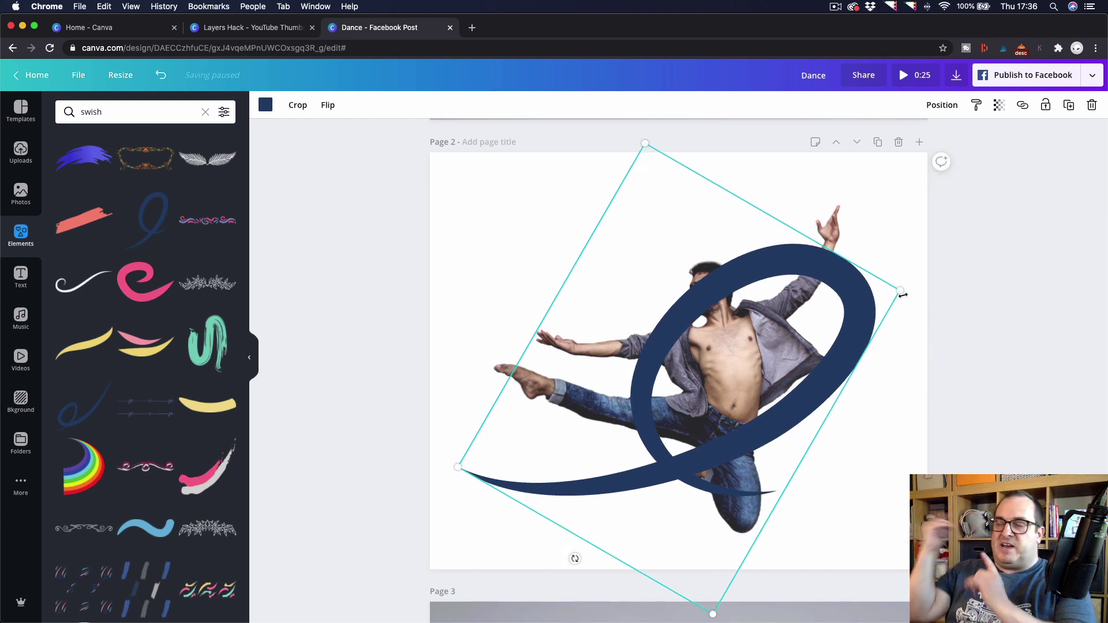
{"action": "left_click_drag", "start_coordinate": [777, 341], "coordinate": [767, 338]}
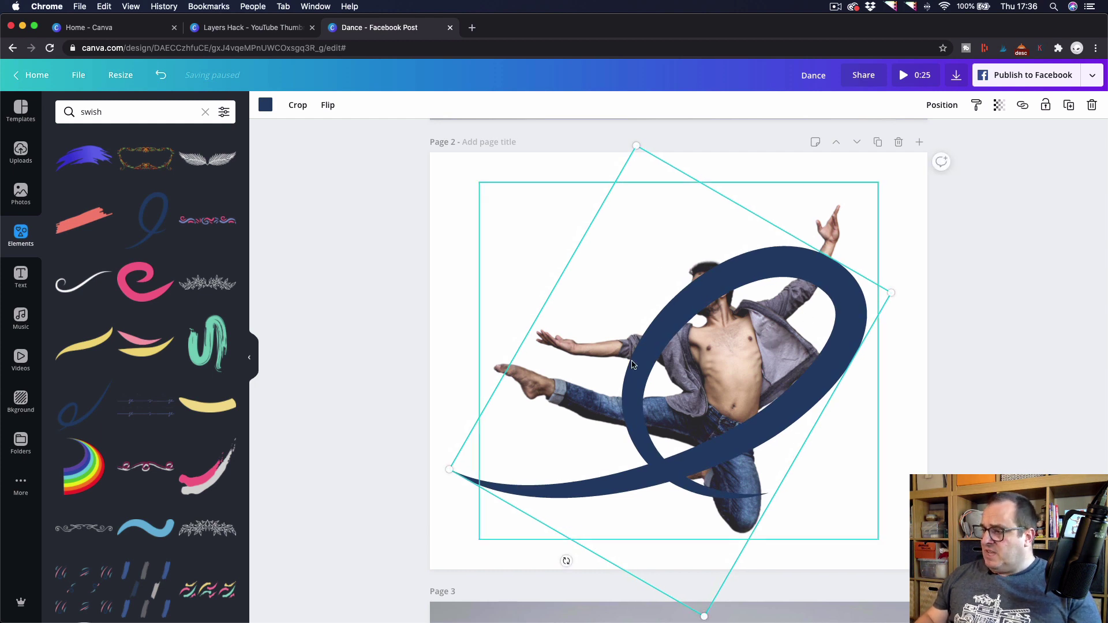
Paste a second dancer copy, crop it on all four sides to his upper body, and enlarge it.
{"action": "left_click", "coordinate": [354, 306]}
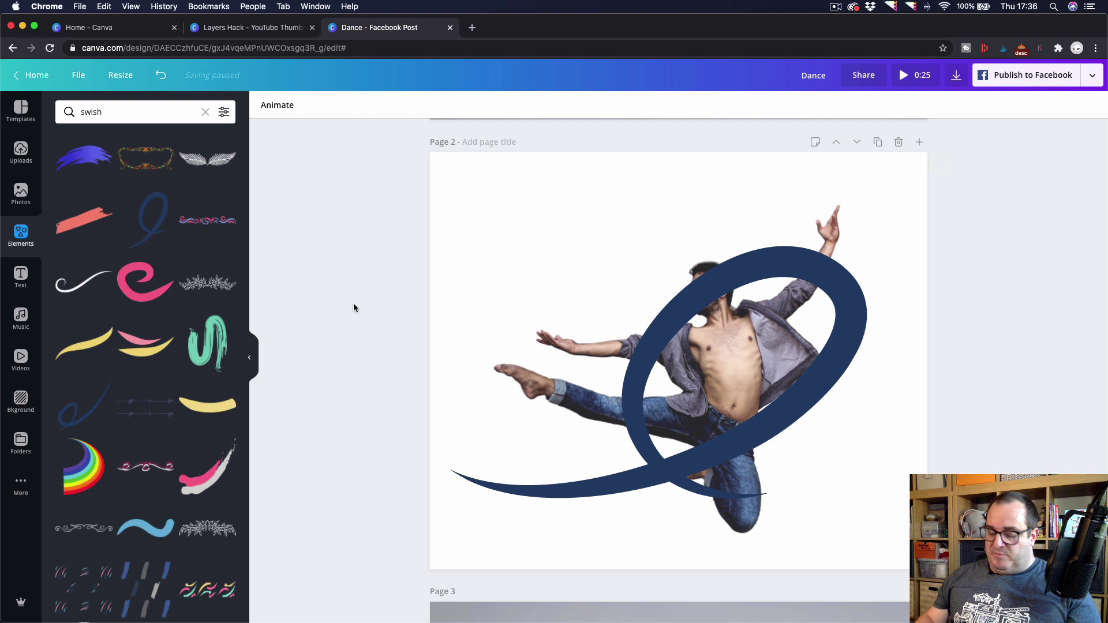
{"action": "key", "text": "super+v"}
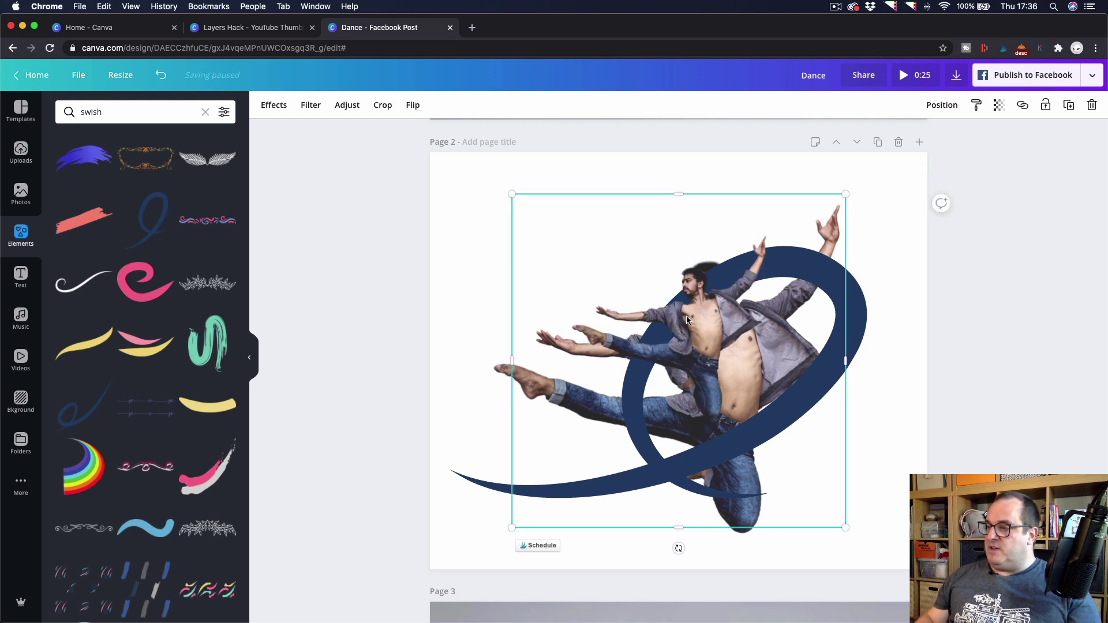
{"action": "left_click_drag", "start_coordinate": [679, 194], "coordinate": [670, 226]}
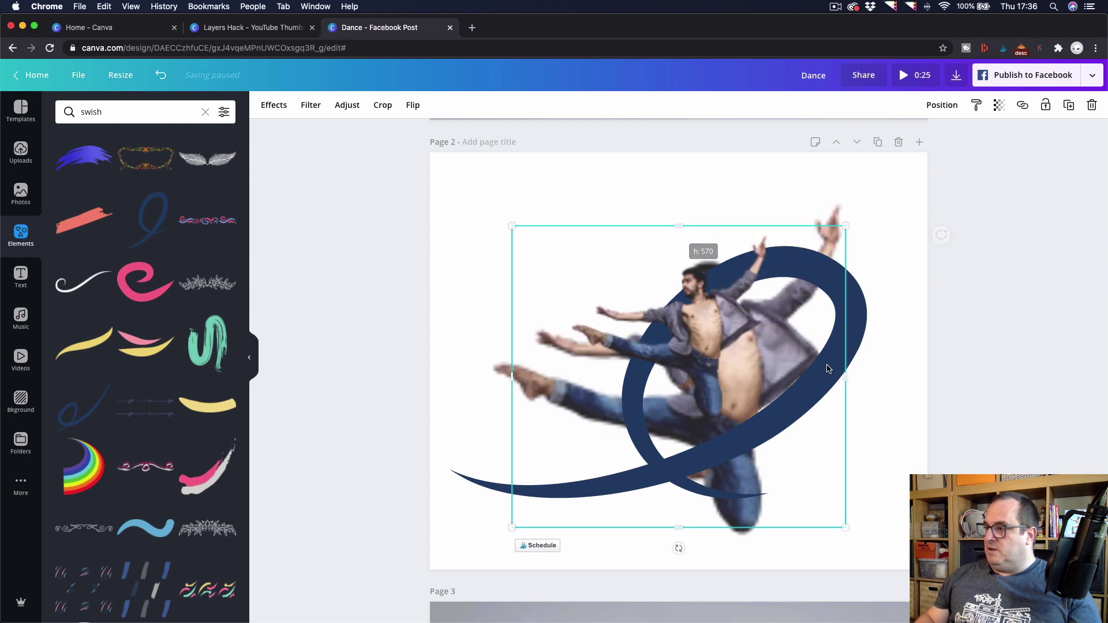
{"action": "left_click_drag", "start_coordinate": [842, 373], "coordinate": [772, 374]}
{"action": "left_click_drag", "start_coordinate": [641, 526], "coordinate": [641, 429]}
{"action": "left_click_drag", "start_coordinate": [513, 327], "coordinate": [562, 327]}
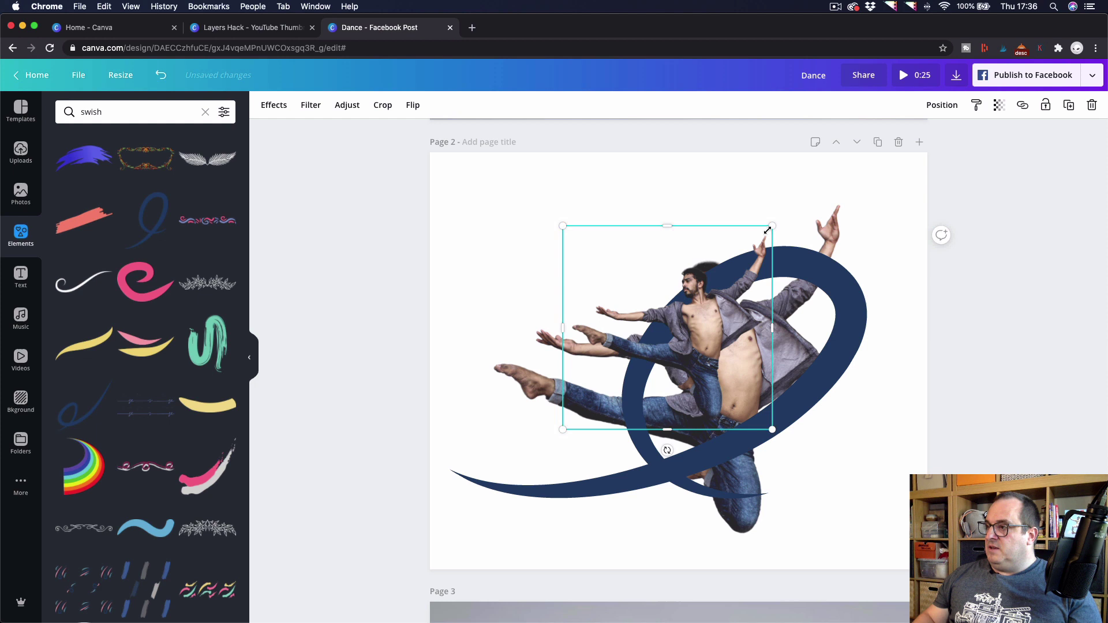
{"action": "left_click_drag", "start_coordinate": [851, 213], "coordinate": [881, 174]}
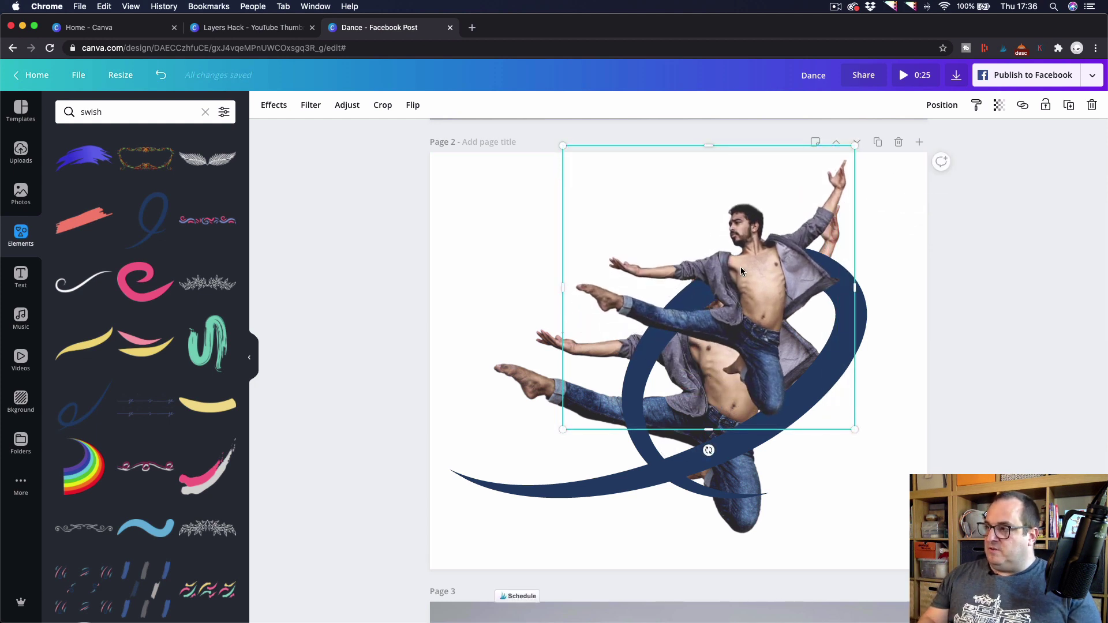
Delete the cropped copy, then duplicate the dancer and snap the duplicate exactly onto the original.
{"action": "key", "text": "Delete"}
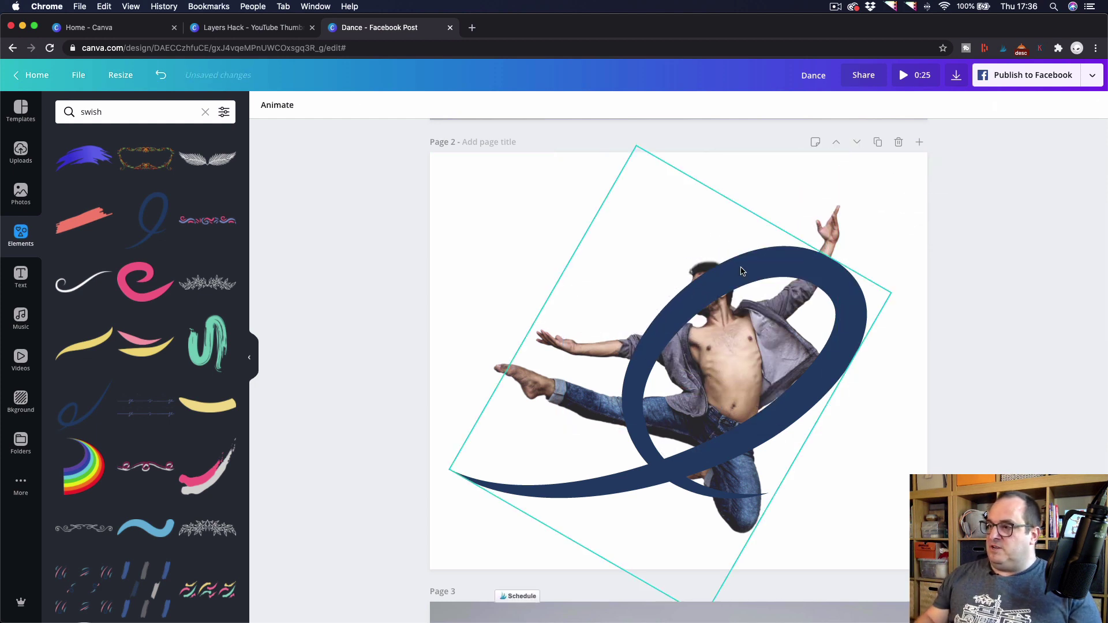
{"action": "left_click", "coordinate": [485, 385]}
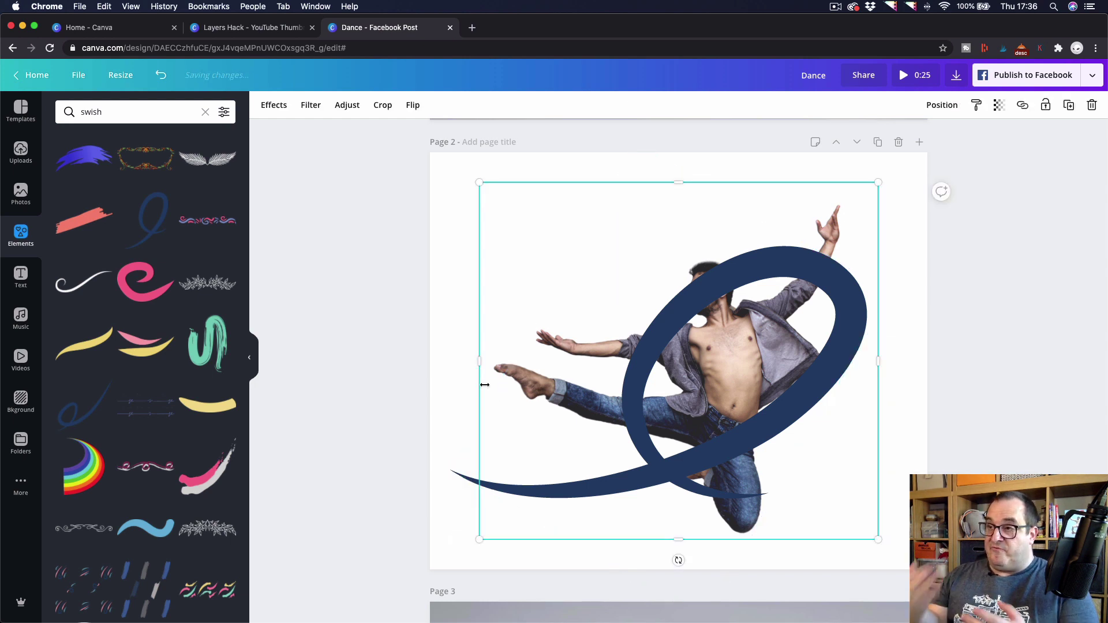
{"action": "key", "text": "super+d"}
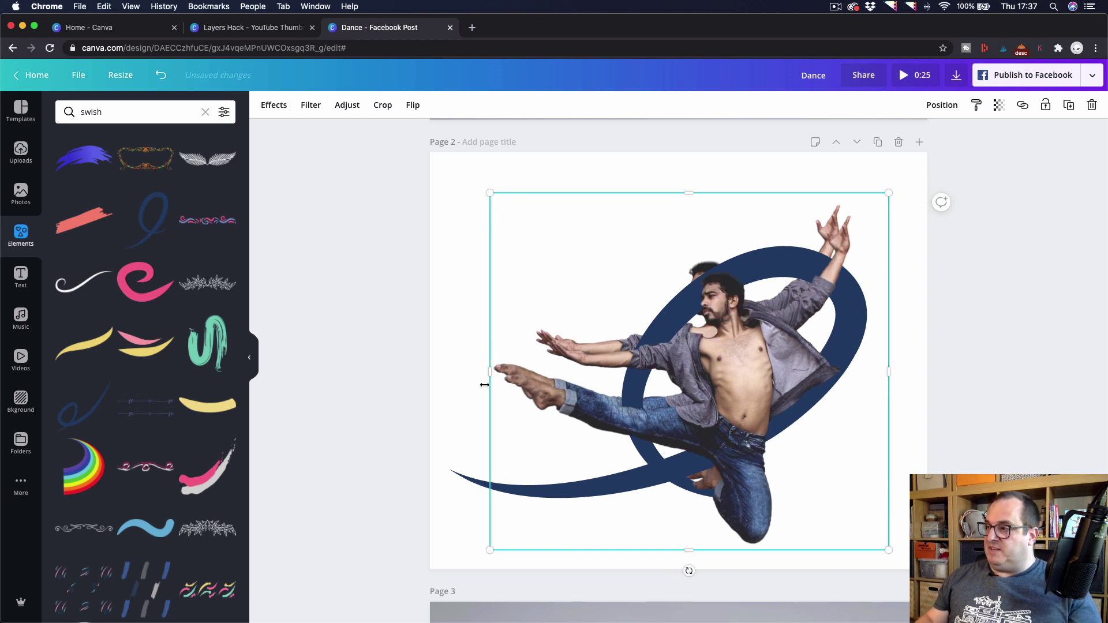
{"action": "left_click_drag", "start_coordinate": [727, 374], "coordinate": [722, 375]}
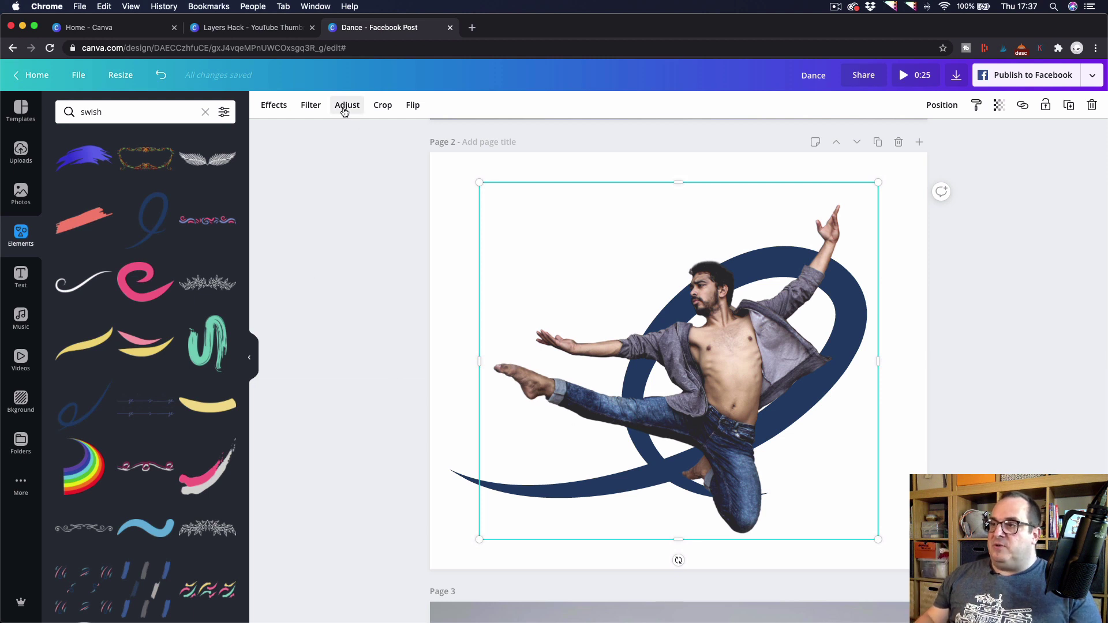
Crop the top dancer copy down from the top to height 418, letting the swish cross his head.
{"action": "left_click", "coordinate": [383, 106]}
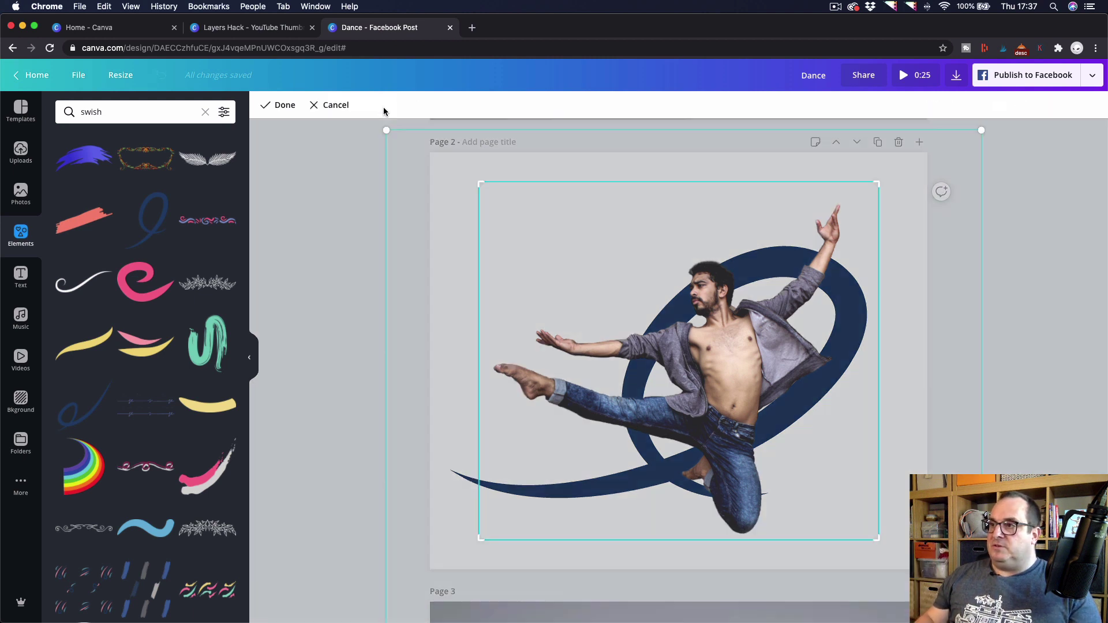
{"action": "left_click", "coordinate": [325, 105]}
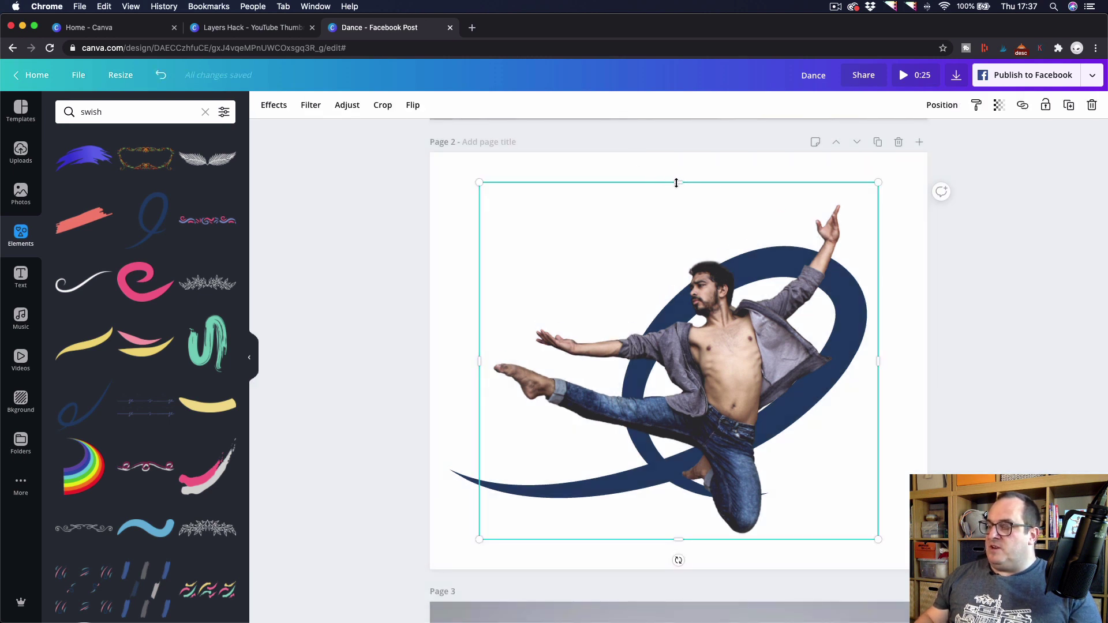
{"action": "left_click_drag", "start_coordinate": [676, 183], "coordinate": [669, 319]}
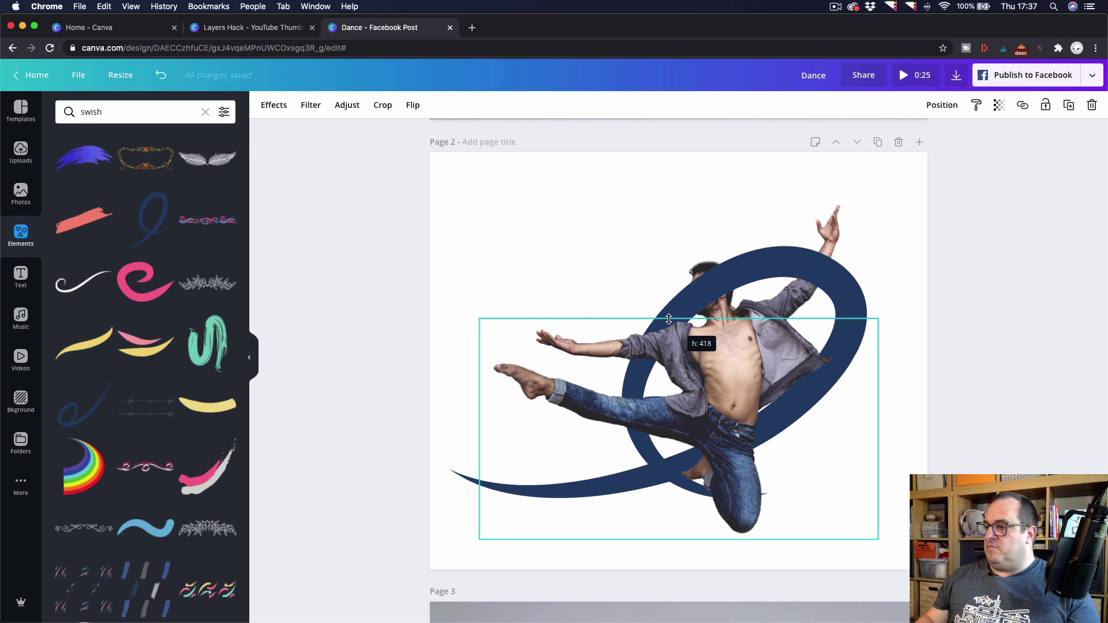
{"action": "left_click_drag", "start_coordinate": [668, 319], "coordinate": [668, 319]}
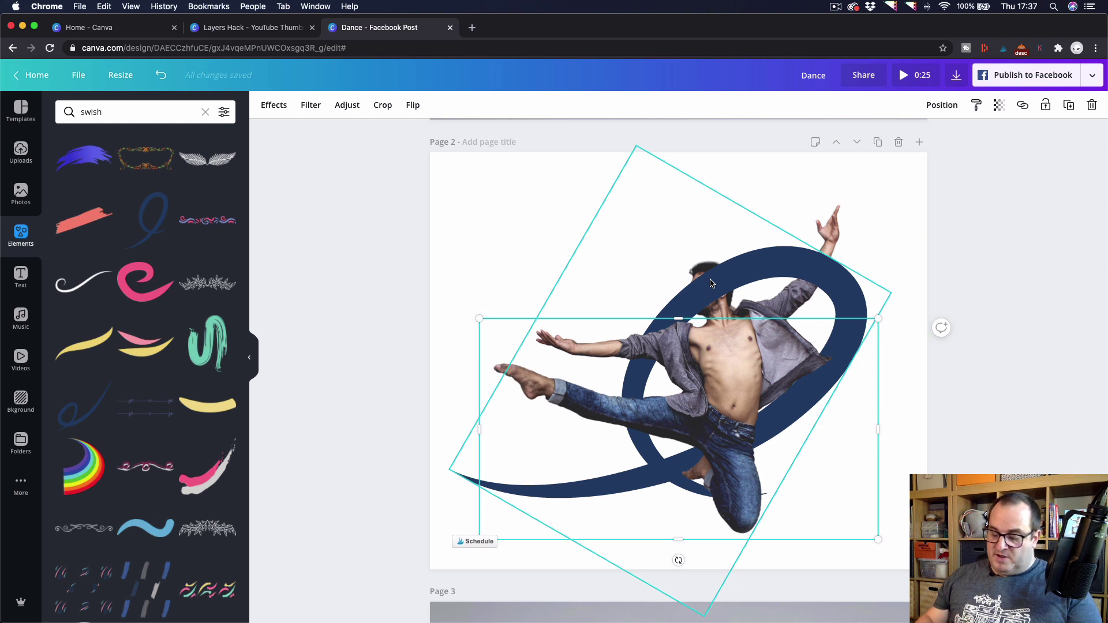
Re-crop the dancer copy's right, top and left edges so his head shows in front of the swish.
{"action": "mouse_move", "coordinate": [749, 395]}
{"action": "left_mouse_down"}
{"action": "mouse_move", "coordinate": [759, 406]}
{"action": "mouse_move", "coordinate": [749, 396]}
{"action": "left_mouse_up"}
{"action": "left_click_drag", "start_coordinate": [865, 429], "coordinate": [773, 430]}
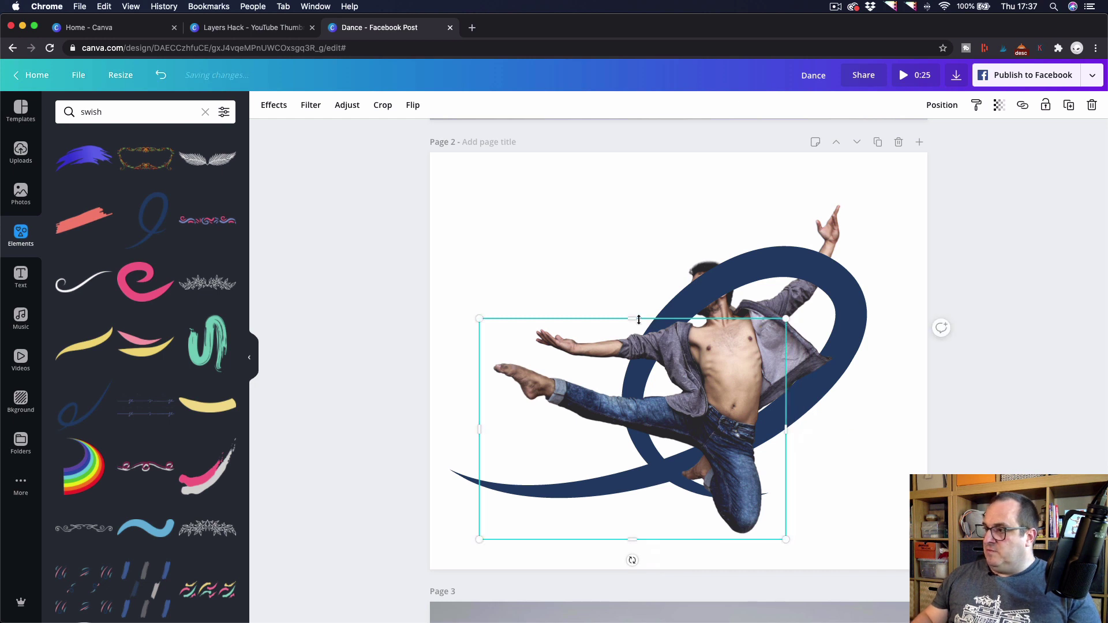
{"action": "left_click_drag", "start_coordinate": [637, 259], "coordinate": [641, 235]}
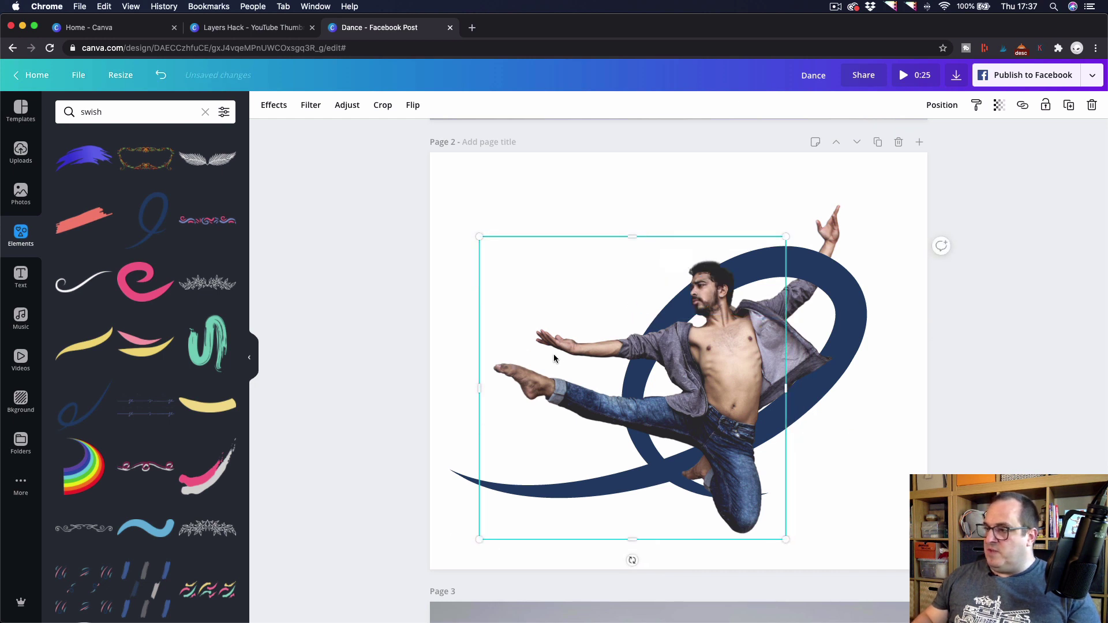
{"action": "left_click_drag", "start_coordinate": [479, 389], "coordinate": [675, 377]}
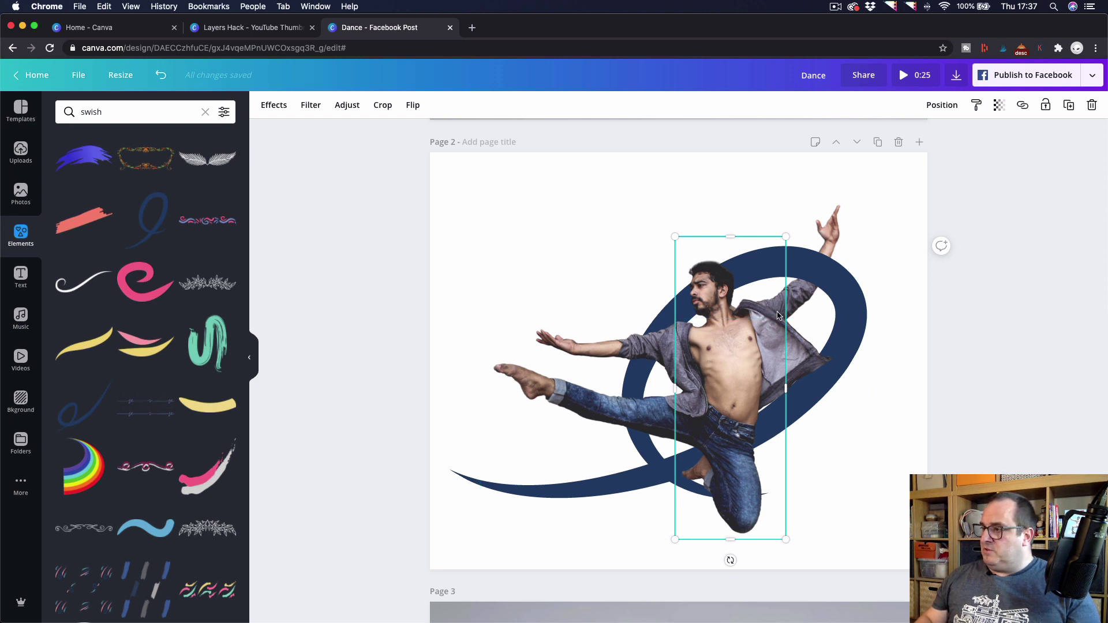
Enlarge the navy swish to about 592×753 and shift it left around the dancer.
{"action": "left_click", "coordinate": [853, 297]}
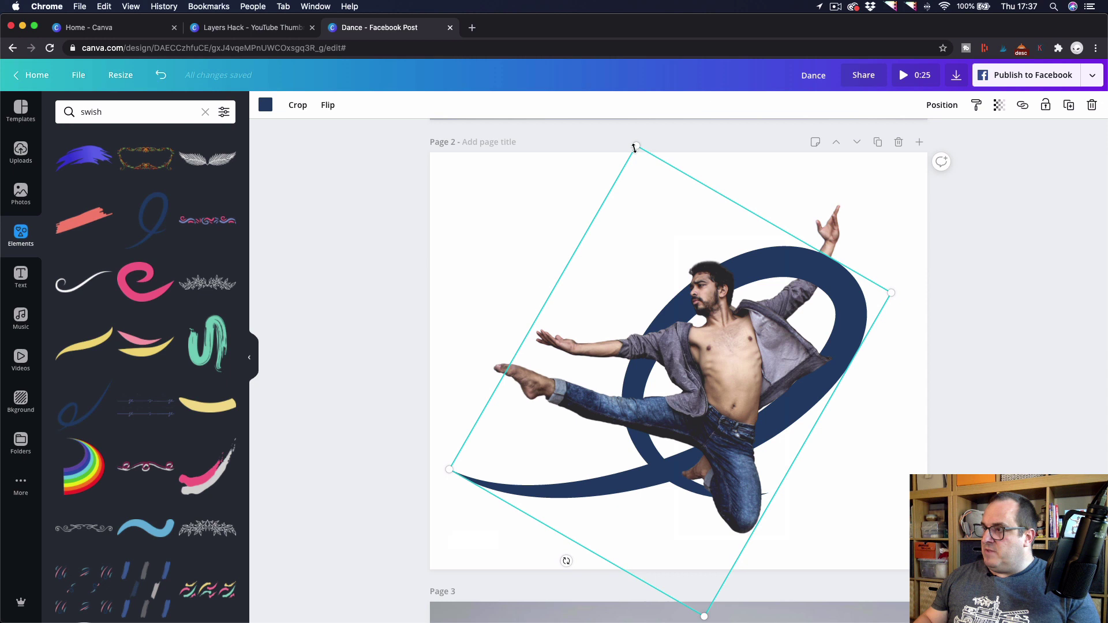
{"action": "left_click_drag", "start_coordinate": [626, 143], "coordinate": [574, 133]}
{"action": "left_click_drag", "start_coordinate": [651, 252], "coordinate": [622, 265]}
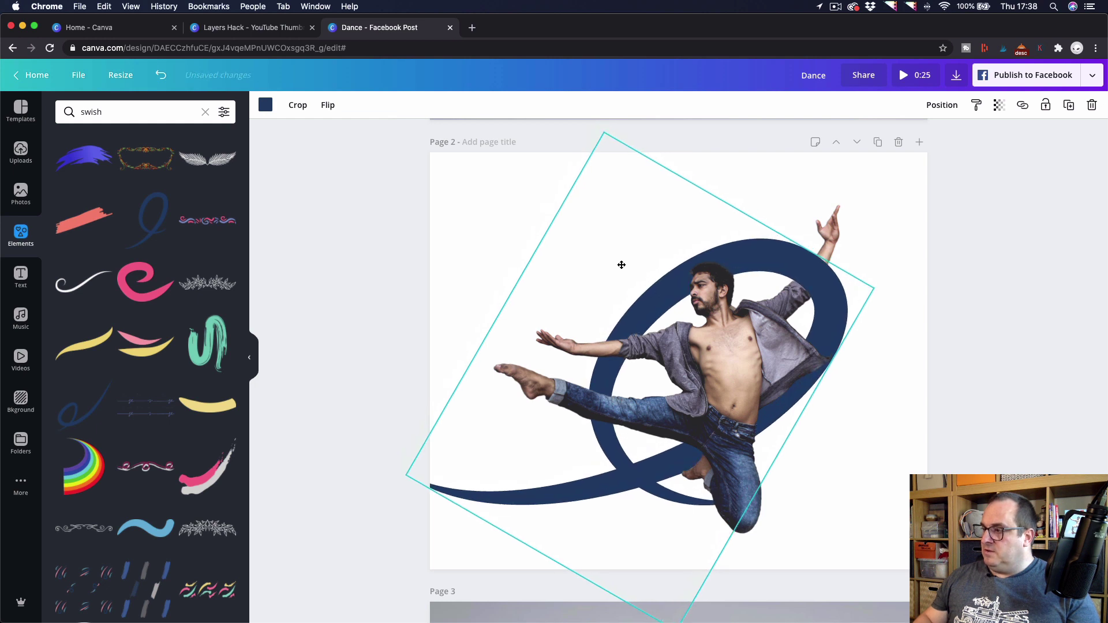
Nudge the dancer layer into place and recrop its left side to a new width.
{"action": "left_click", "coordinate": [375, 289]}
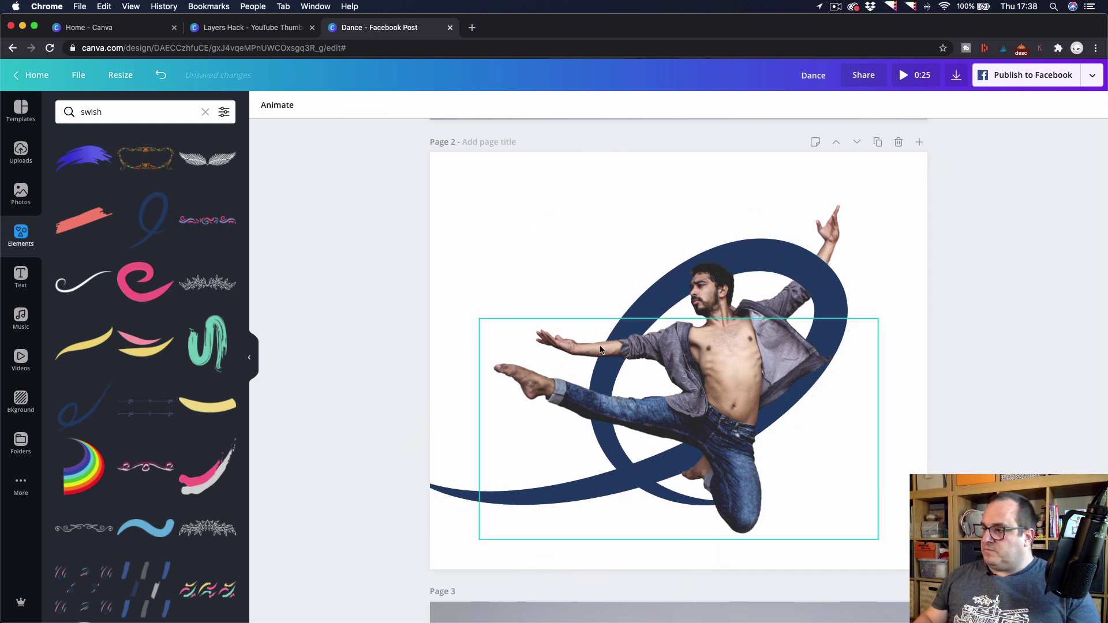
{"action": "left_click", "coordinate": [623, 379]}
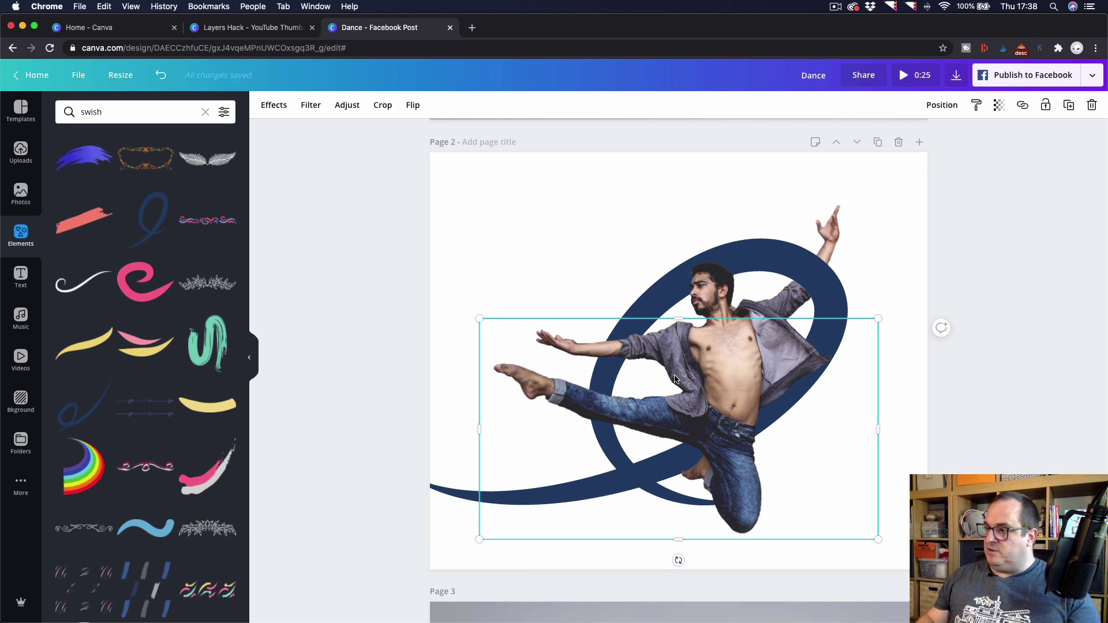
{"action": "left_click_drag", "start_coordinate": [675, 379], "coordinate": [624, 380]}
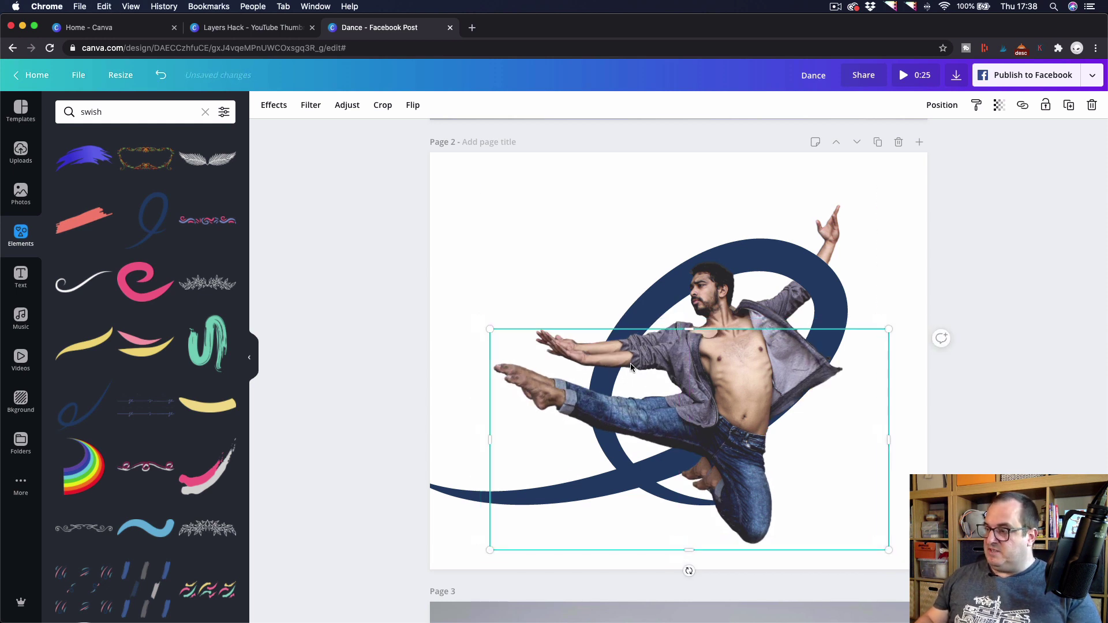
{"action": "left_click_drag", "start_coordinate": [724, 373], "coordinate": [711, 364]}
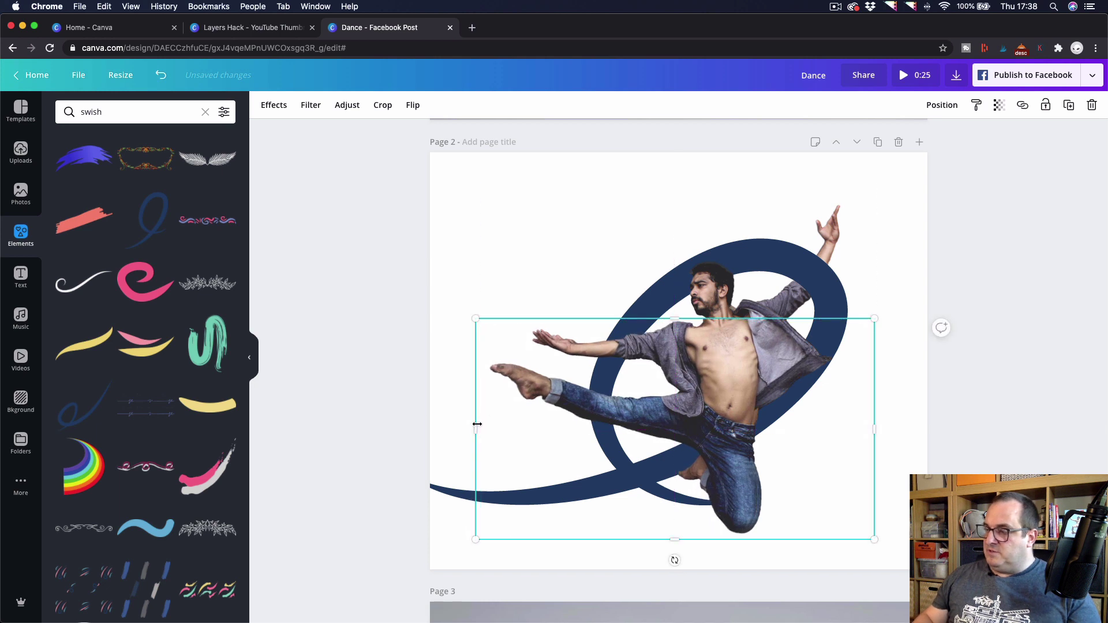
{"action": "left_click_drag", "start_coordinate": [477, 424], "coordinate": [668, 408]}
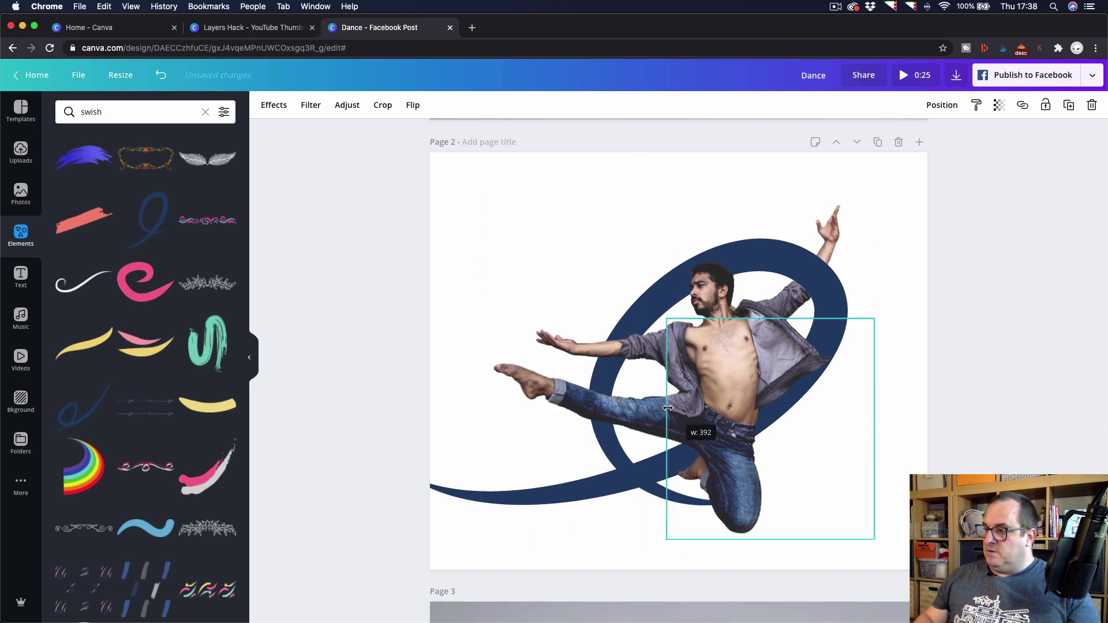
{"action": "key", "text": "super+z"}
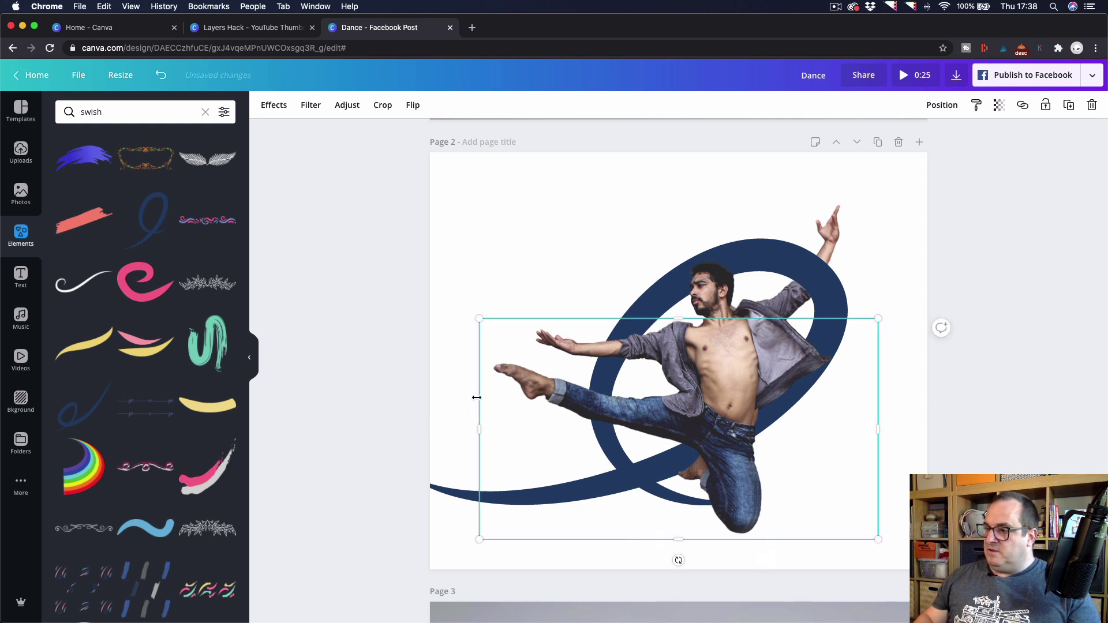
{"action": "left_click_drag", "start_coordinate": [483, 431], "coordinate": [492, 408]}
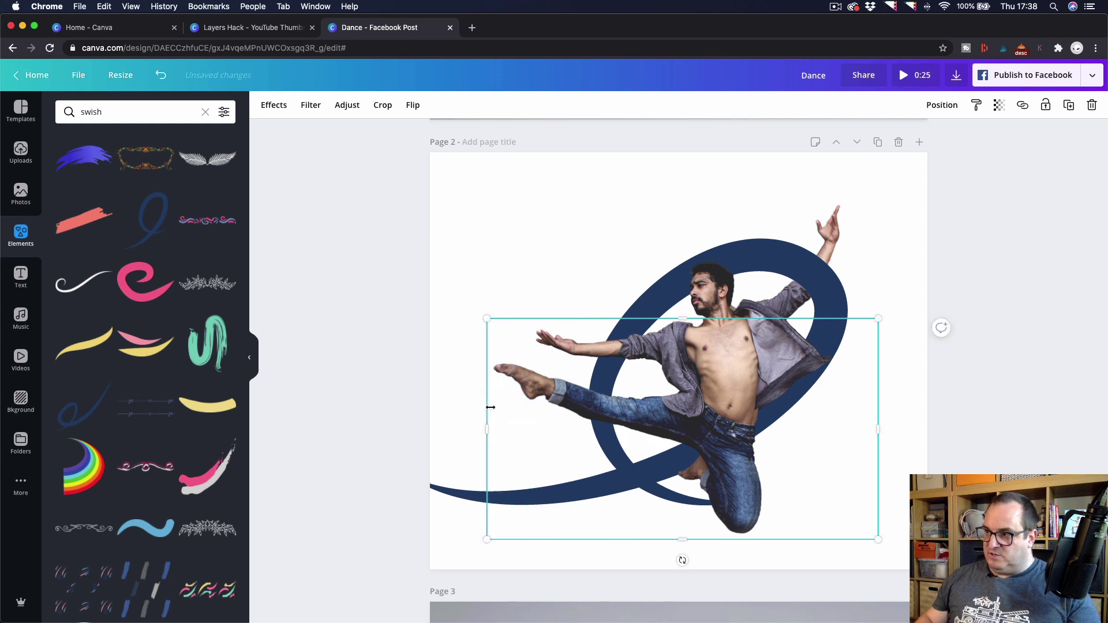
Duplicate the dancer, align the copy over the original, and crop it to a thin strip over his arm.
{"action": "key", "text": "super+d"}
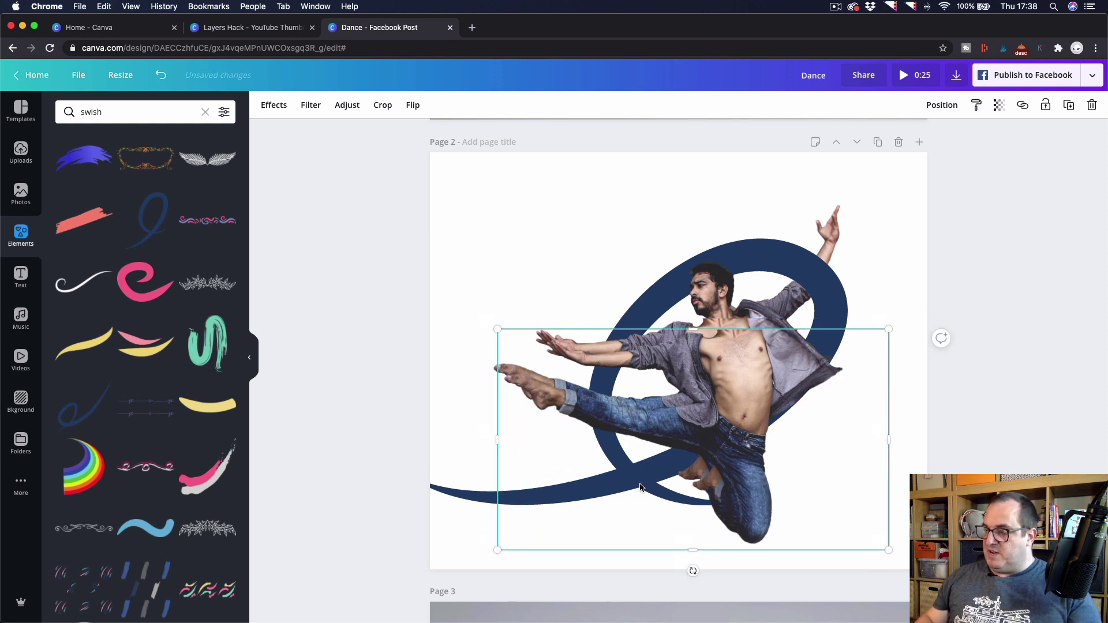
{"action": "left_click_drag", "start_coordinate": [653, 411], "coordinate": [649, 406]}
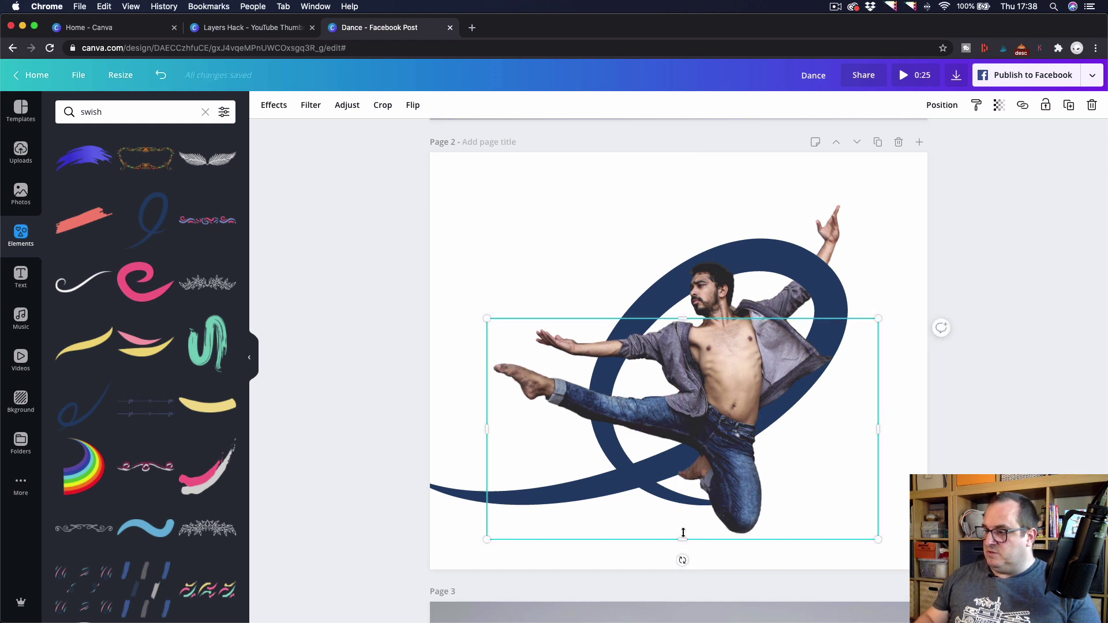
{"action": "left_click_drag", "start_coordinate": [685, 480], "coordinate": [664, 357]}
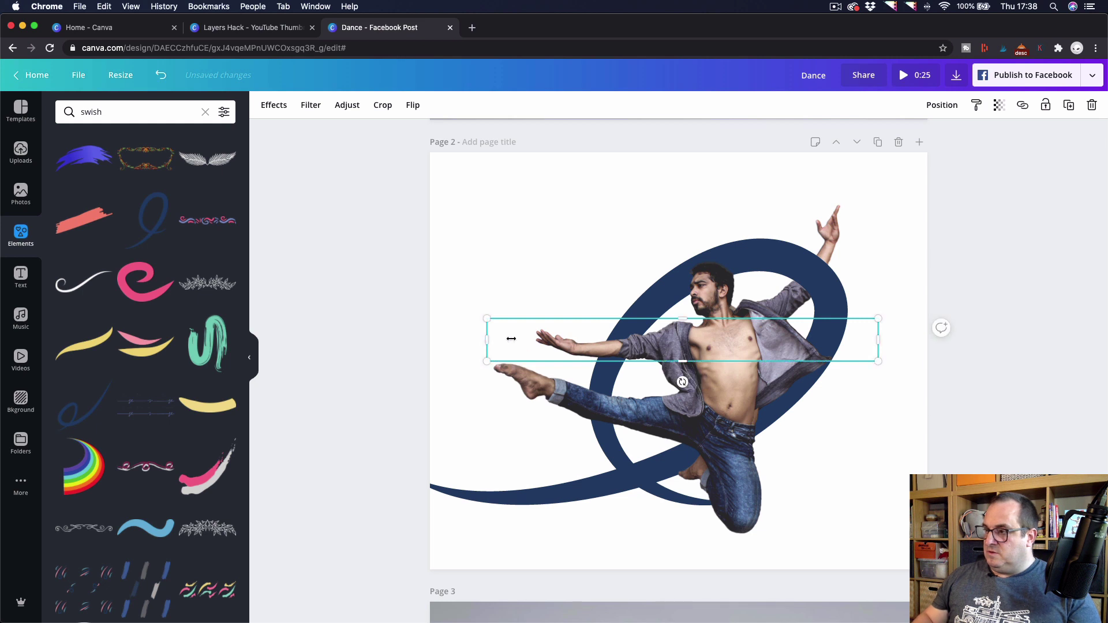
{"action": "mouse_move", "coordinate": [671, 341]}
{"action": "left_mouse_down"}
{"action": "mouse_move", "coordinate": [534, 340]}
{"action": "mouse_move", "coordinate": [692, 341]}
{"action": "left_mouse_up"}
Trim the top of the larger dancer layer so the swish passes behind his extended leg.
{"action": "left_click", "coordinate": [600, 341]}
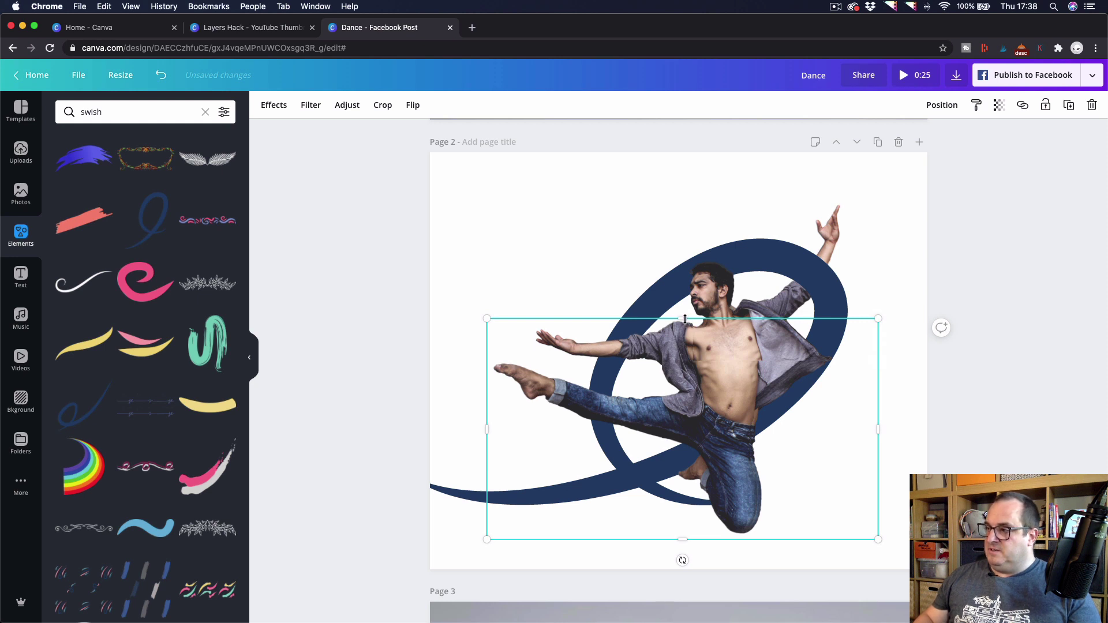
{"action": "left_click_drag", "start_coordinate": [685, 319], "coordinate": [669, 362]}
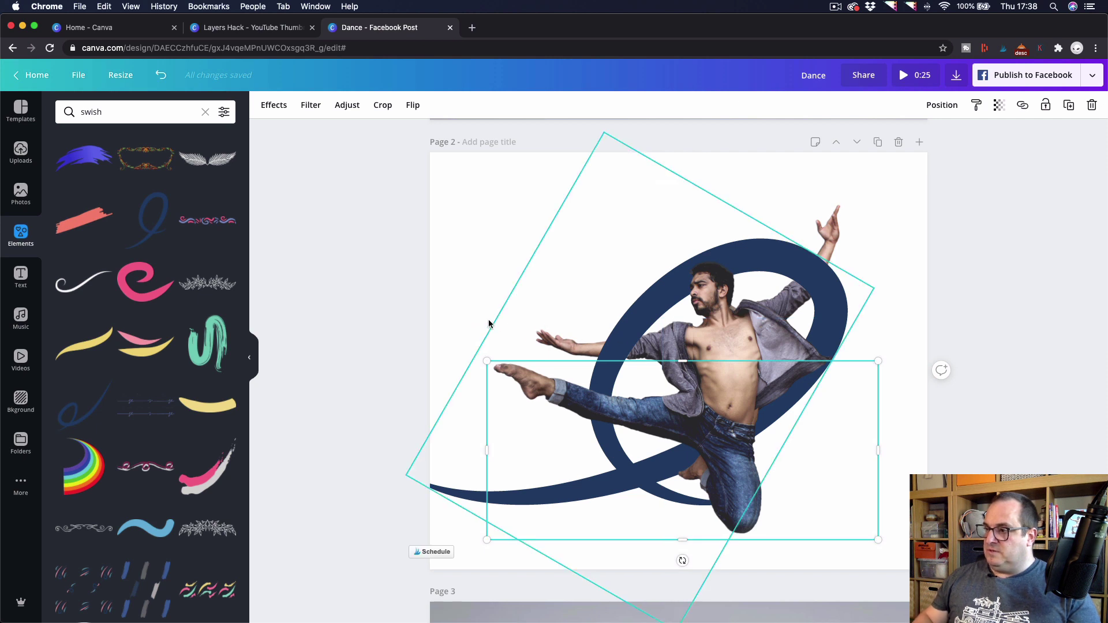
{"action": "left_click", "coordinate": [1048, 343]}
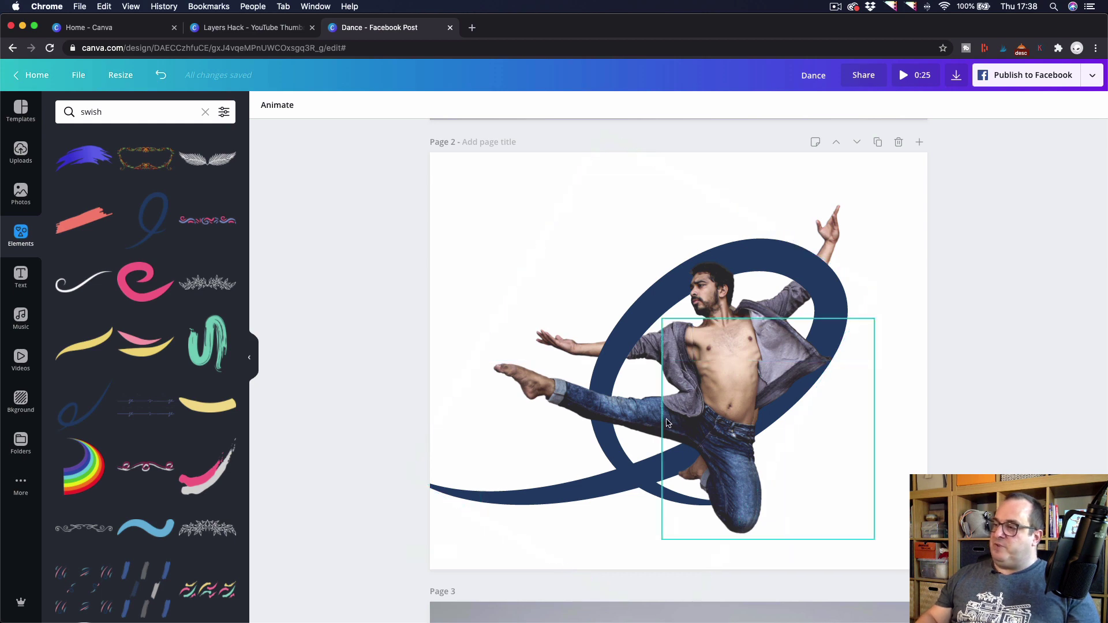
Show Page 3's orange-swish dancer, dragging its cutout to reveal the layering, then continue to Page 4.
{"action": "scroll", "coordinate": [967, 321], "scroll_direction": "down", "scroll_amount": 7}
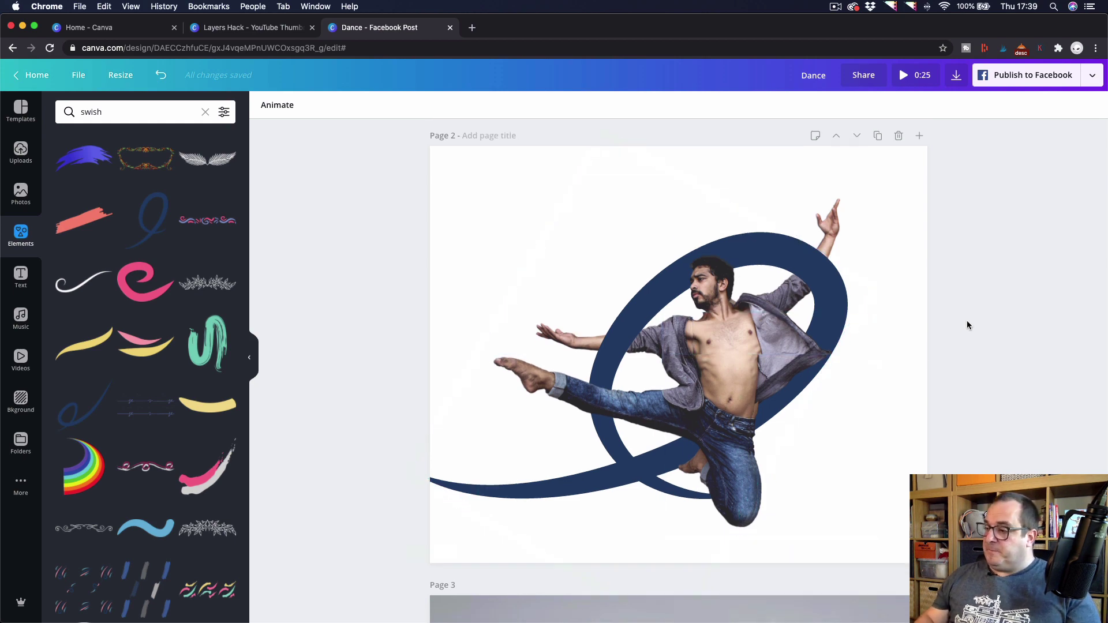
{"action": "scroll", "coordinate": [967, 325], "scroll_direction": "down", "scroll_amount": 2}
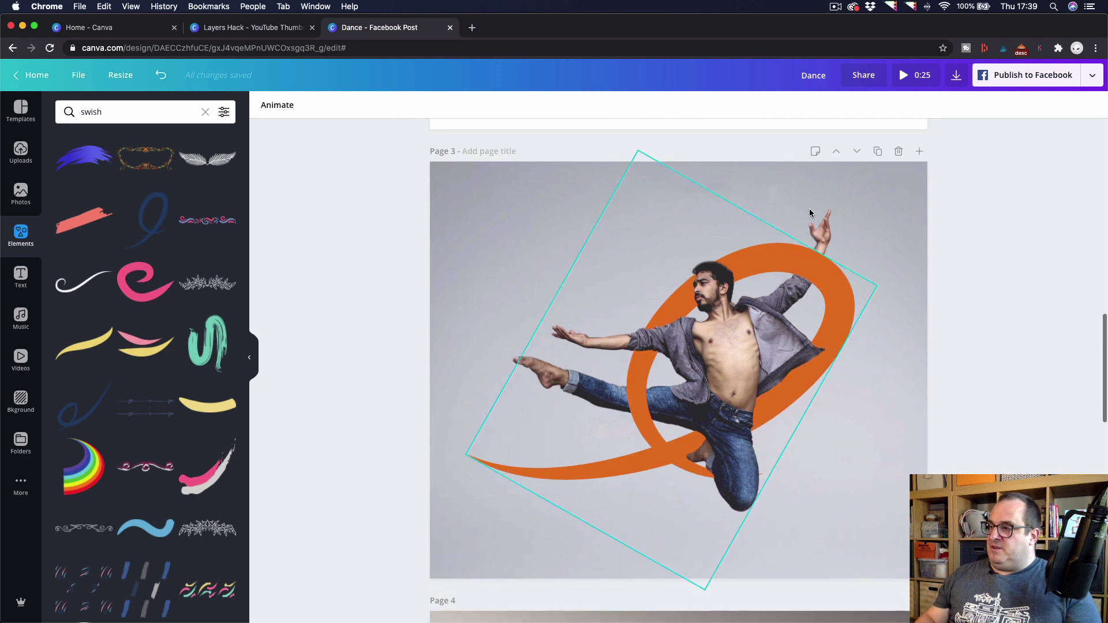
{"action": "mouse_move", "coordinate": [687, 329]}
{"action": "left_mouse_down"}
{"action": "mouse_move", "coordinate": [644, 300]}
{"action": "mouse_move", "coordinate": [586, 333]}
{"action": "mouse_move", "coordinate": [676, 317]}
{"action": "mouse_move", "coordinate": [687, 327]}
{"action": "left_mouse_up"}
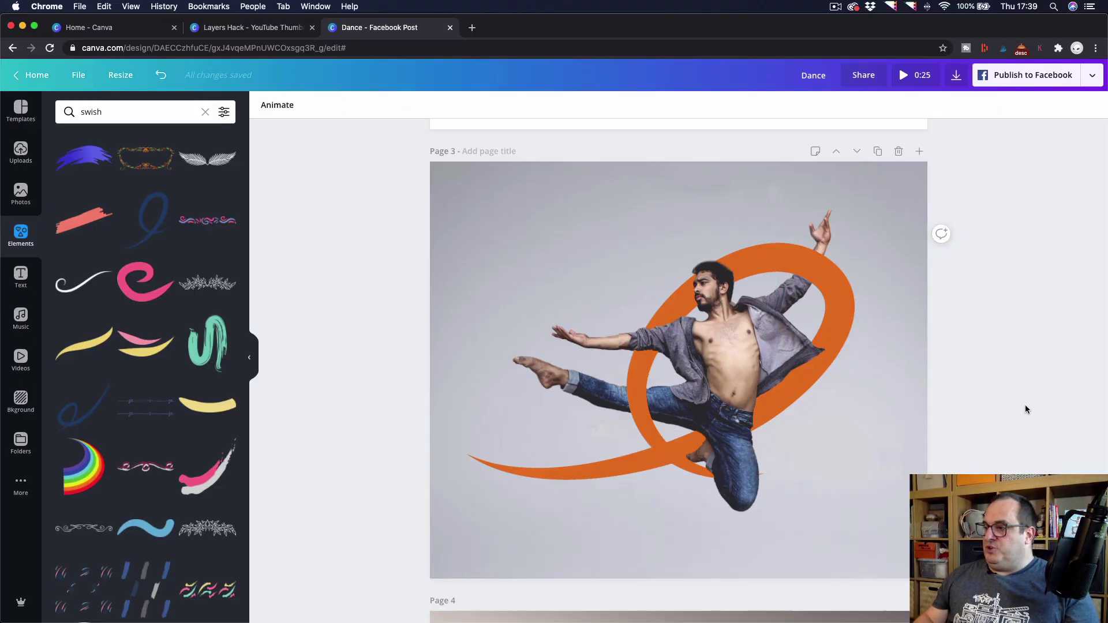
{"action": "scroll", "coordinate": [1025, 405], "scroll_direction": "down", "scroll_amount": 8}
On Page 4, reposition the red Dance lettering, then select the cropped dancer overlay in front of it.
{"action": "scroll", "coordinate": [1025, 409], "scroll_direction": "down", "scroll_amount": 2}
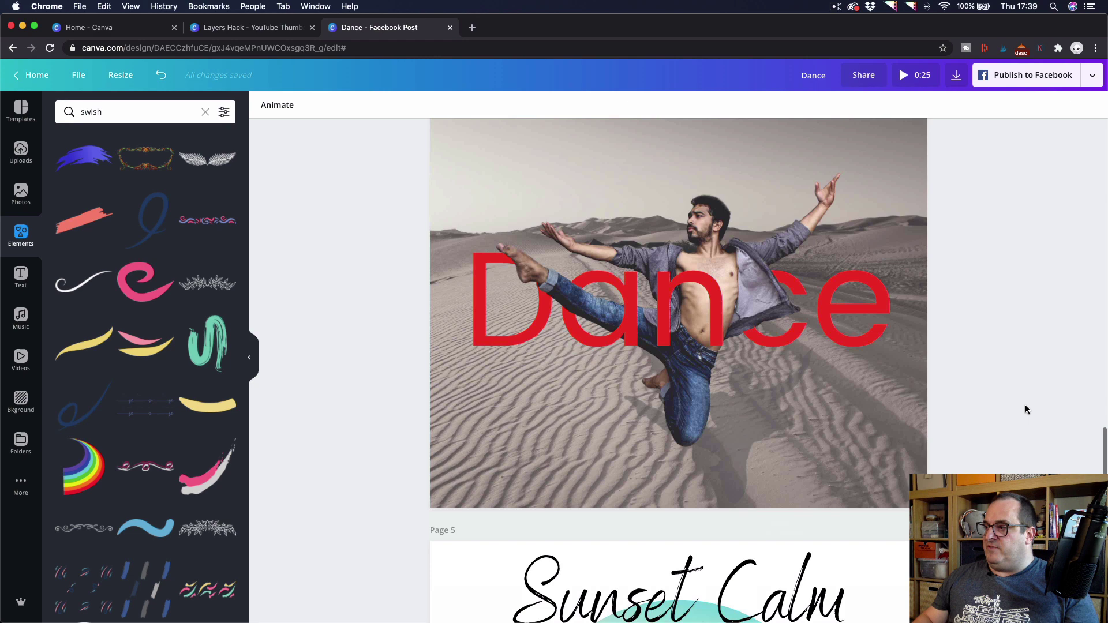
{"action": "left_click", "coordinate": [871, 264]}
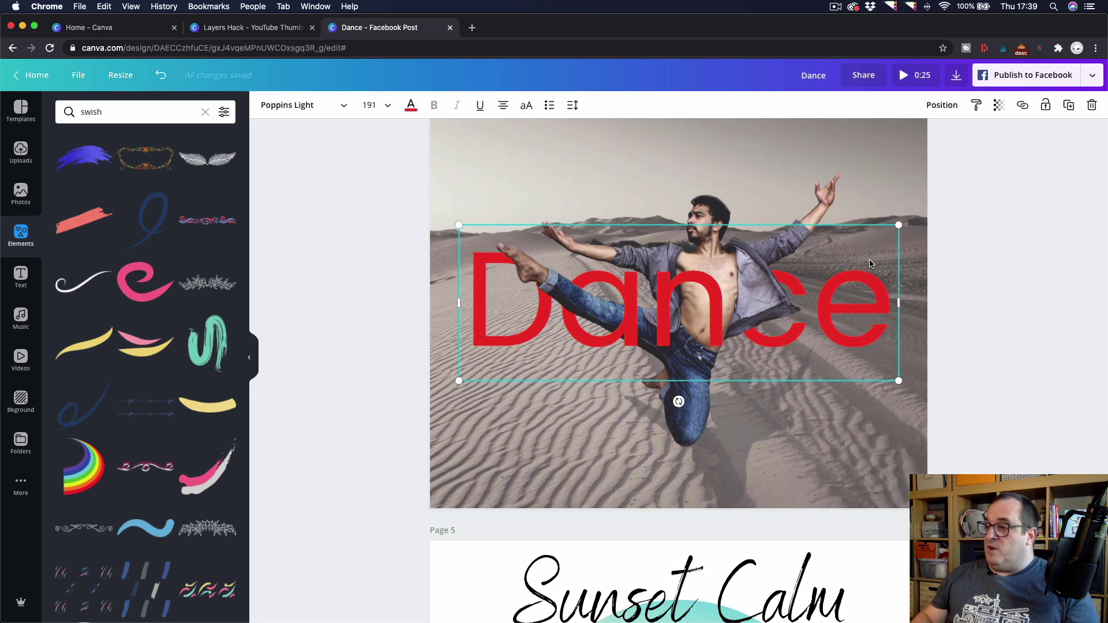
{"action": "left_click_drag", "start_coordinate": [869, 306], "coordinate": [856, 269]}
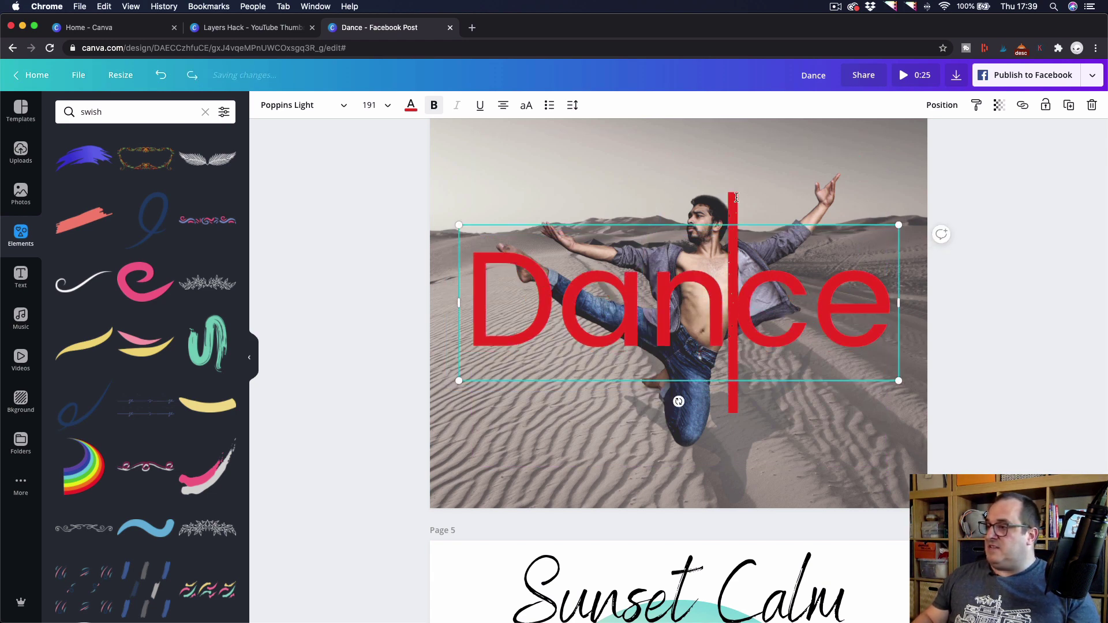
{"action": "left_click", "coordinate": [992, 198]}
{"action": "left_click", "coordinate": [786, 182]}
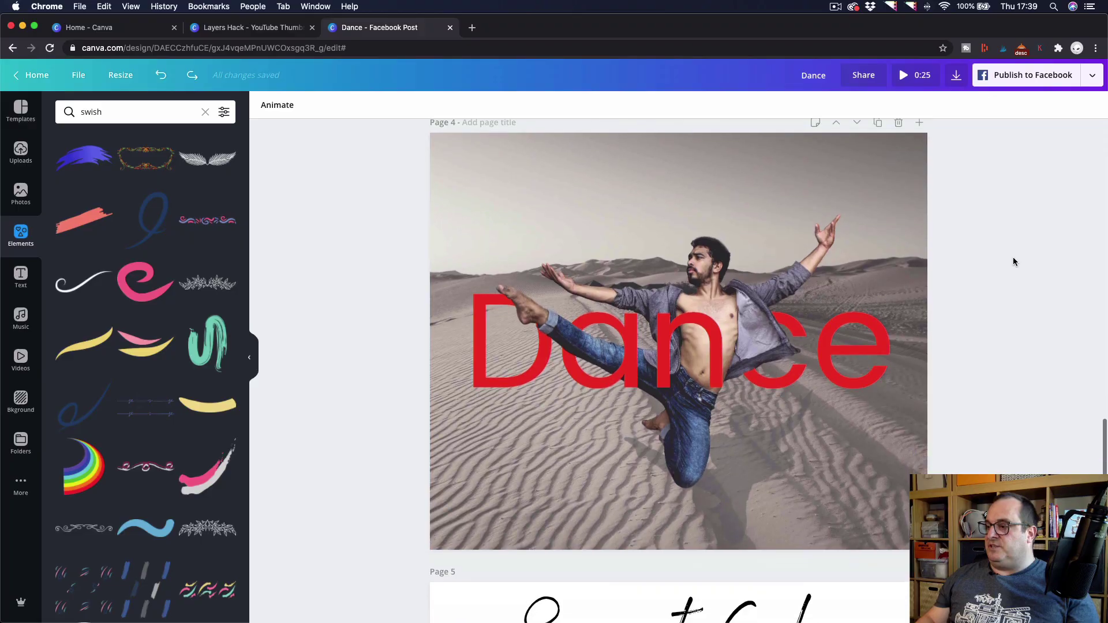
Scroll to Page 5's Sunset Calm title and circular sunset pier photo.
{"action": "scroll", "coordinate": [1012, 257], "scroll_direction": "down", "scroll_amount": 6}
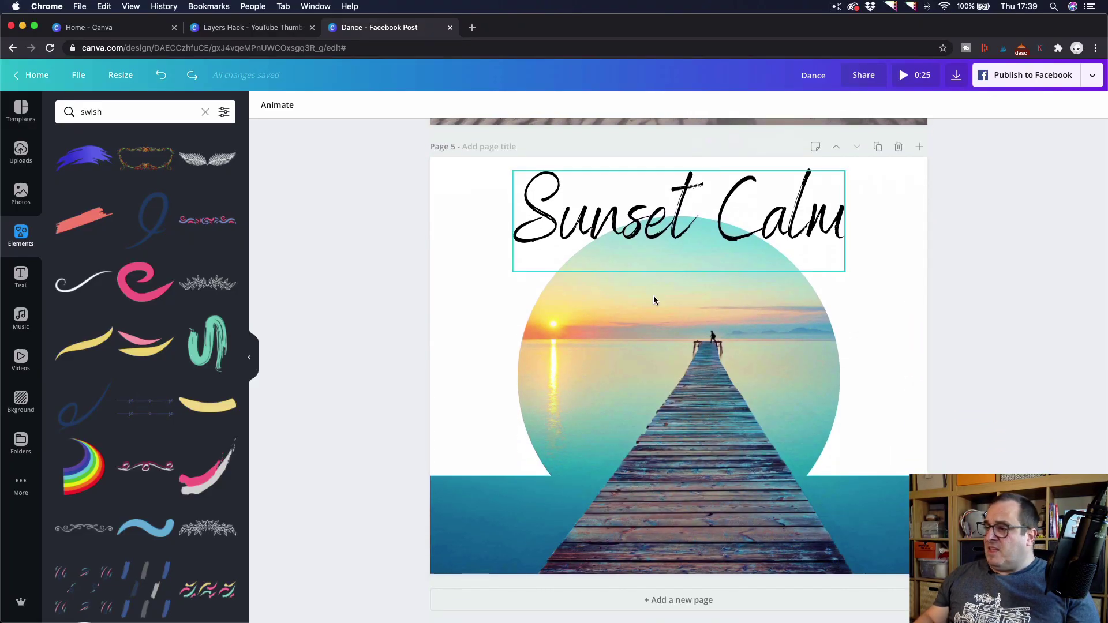